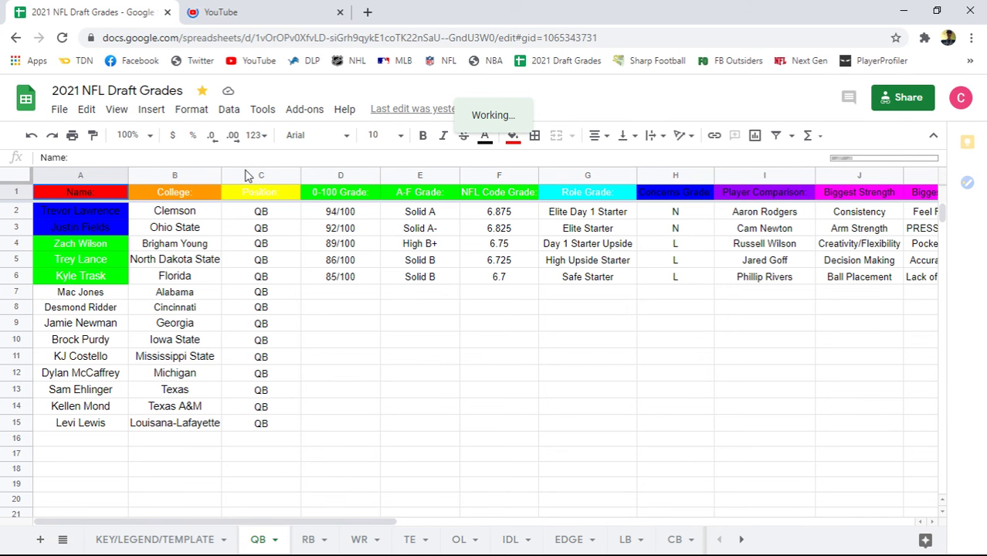
Step: Enter Capable Backup as the role grade and A as the concerns grade for Mac Jones in row 7
{"action": "left_click", "coordinate": [579, 296]}
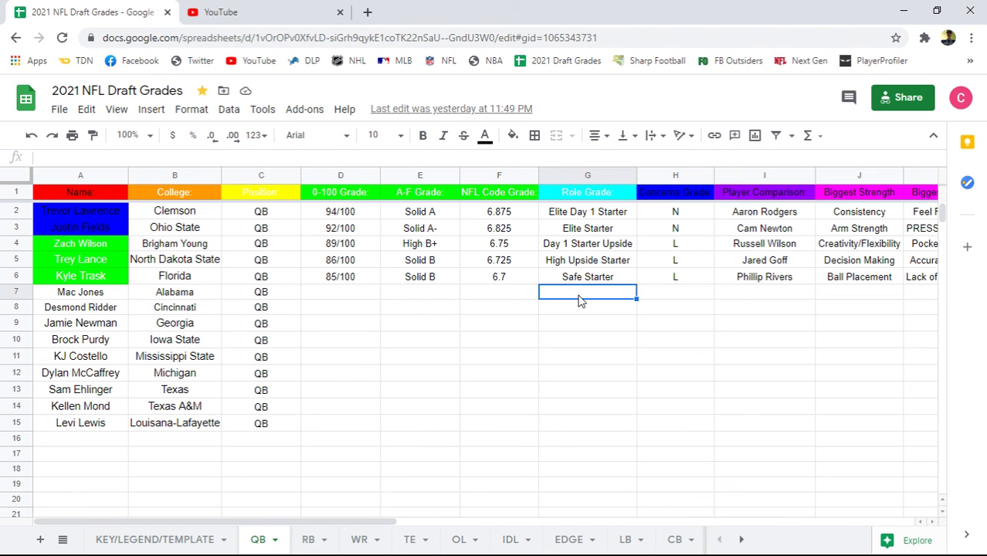
{"action": "type", "text": "Ca"}
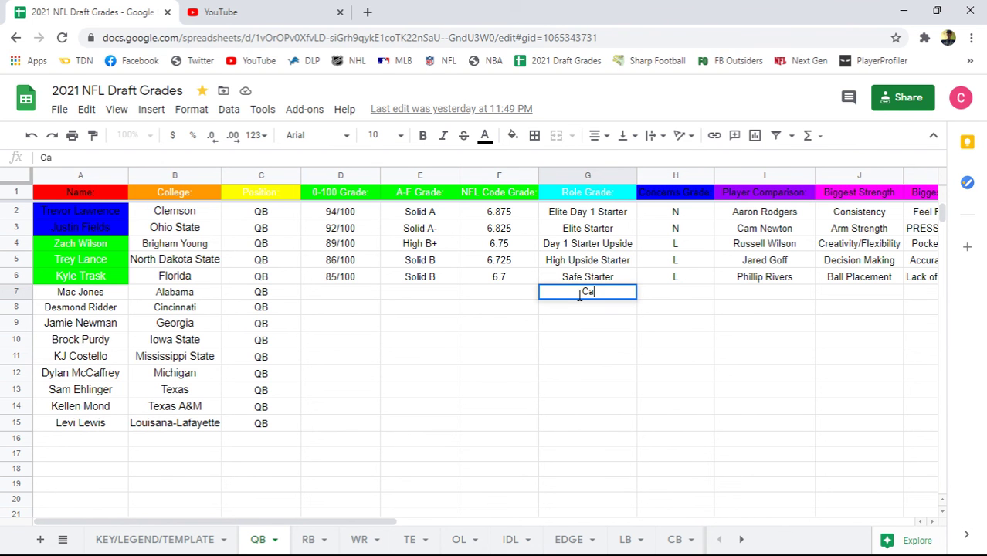
{"action": "type", "text": "pable Backup"}
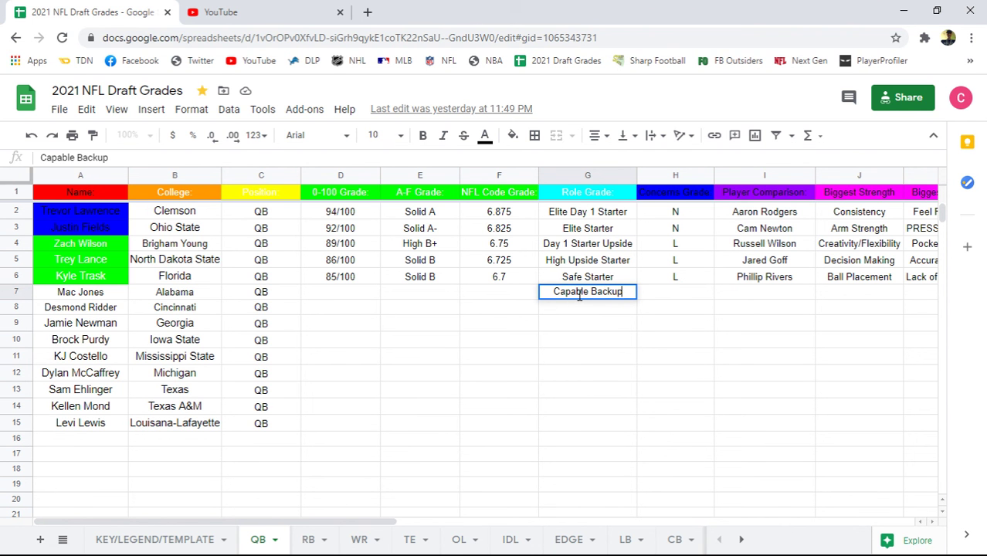
{"action": "key", "text": "Tab"}
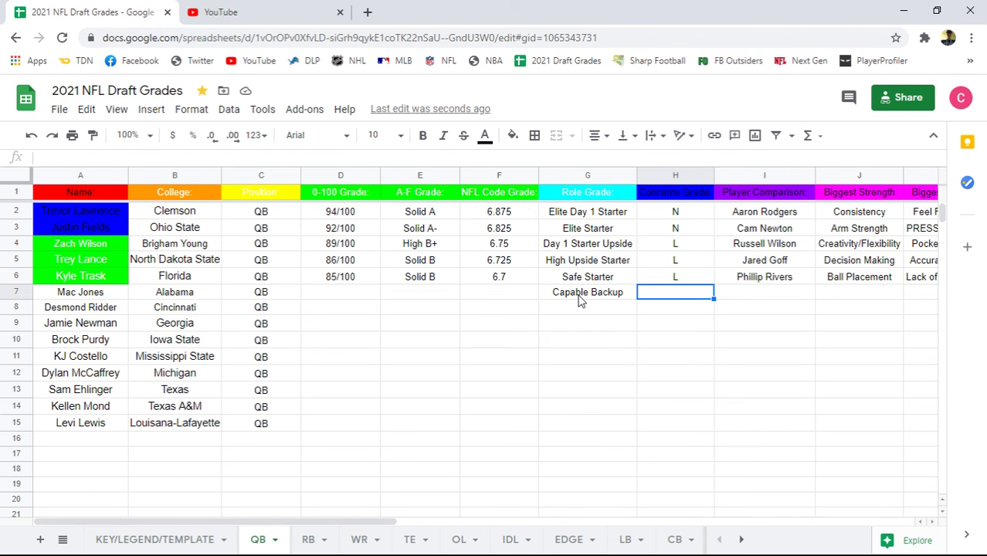
{"action": "type", "text": "A"}
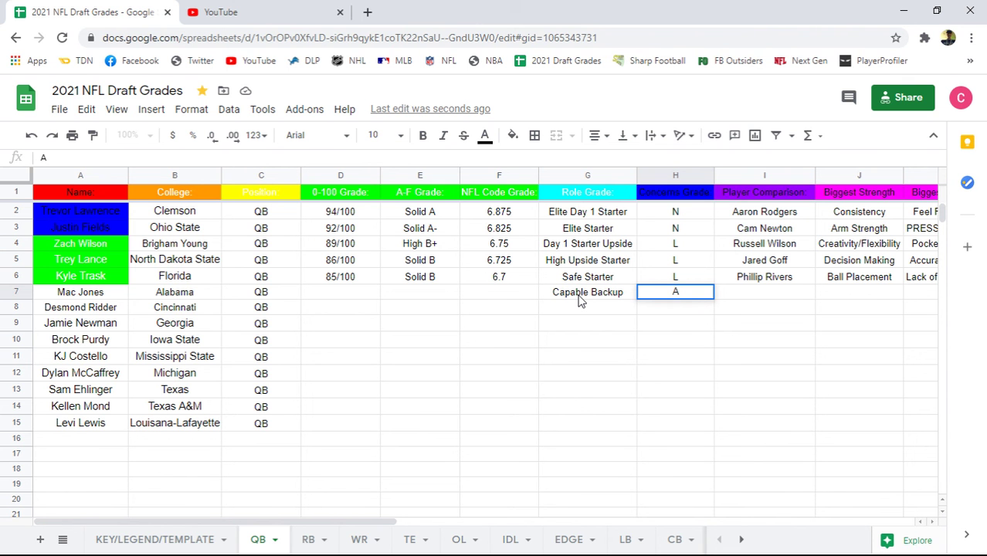
{"action": "key", "text": "Tab"}
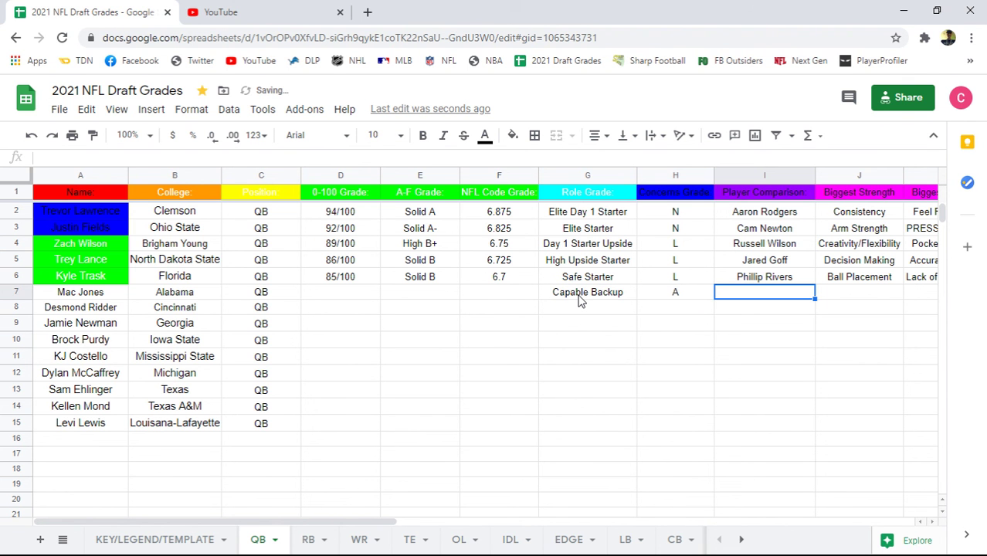
Step: Enter Daniel Jones as the player comparison for Mac Jones in row 7
{"action": "type", "text": "Dan"}
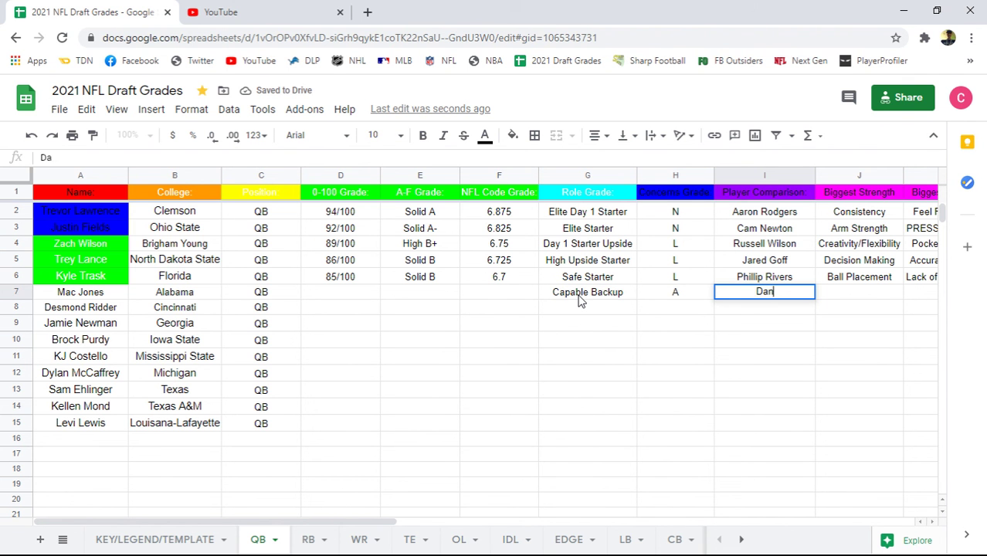
{"action": "type", "text": "iel Joen"}
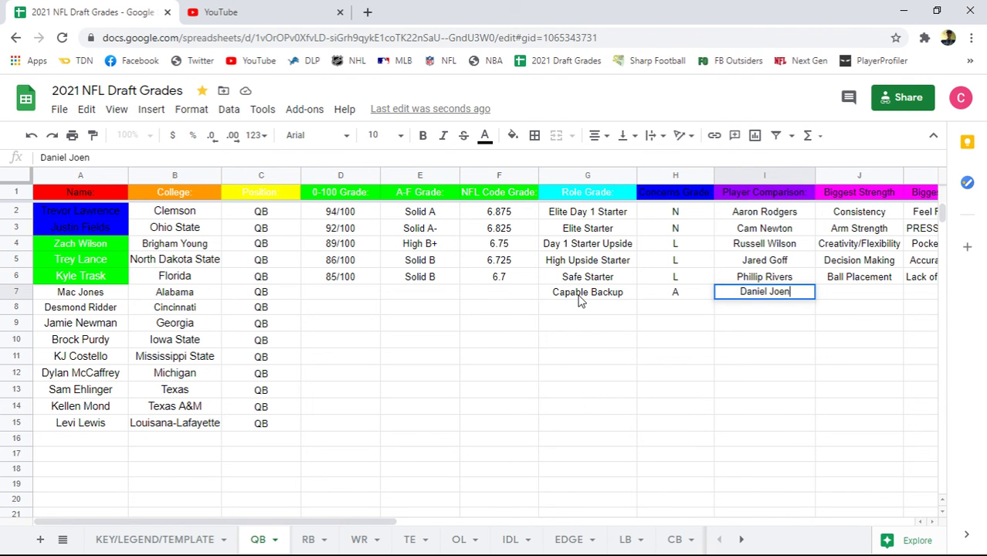
{"action": "key", "text": "BackSpace"}
{"action": "key", "text": "BackSpace"}
{"action": "type", "text": "nes"}
{"action": "key", "text": "Tab"}
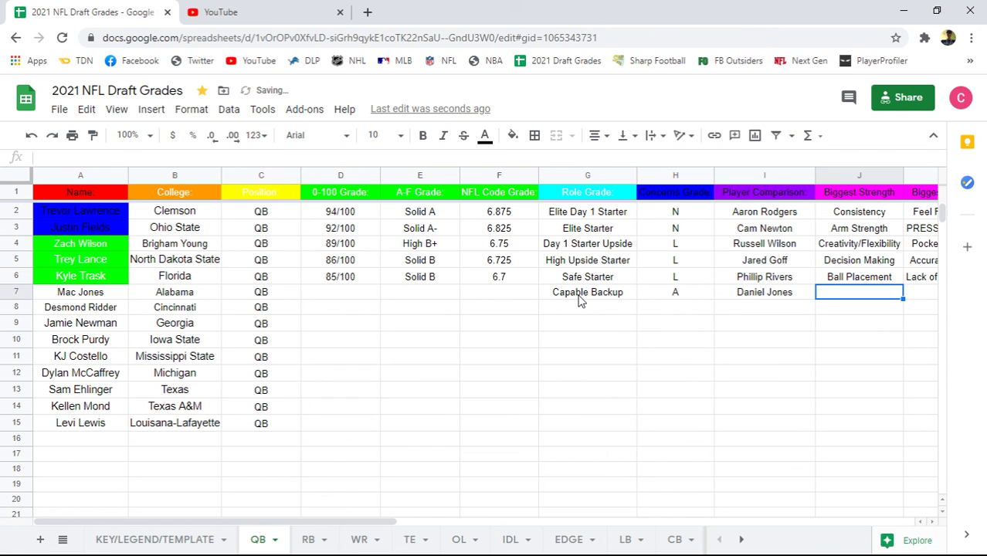
{"action": "key", "text": "Left"}
{"action": "key", "text": "Down"}
{"action": "key", "text": "Up"}
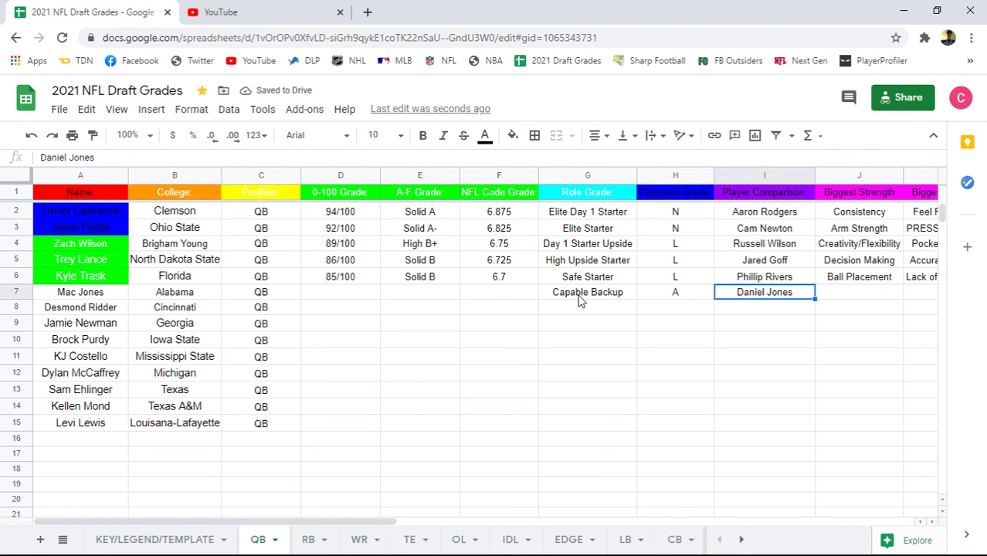
{"action": "key", "text": "Down"}
{"action": "key", "text": "Up"}
{"action": "key", "text": "Right"}
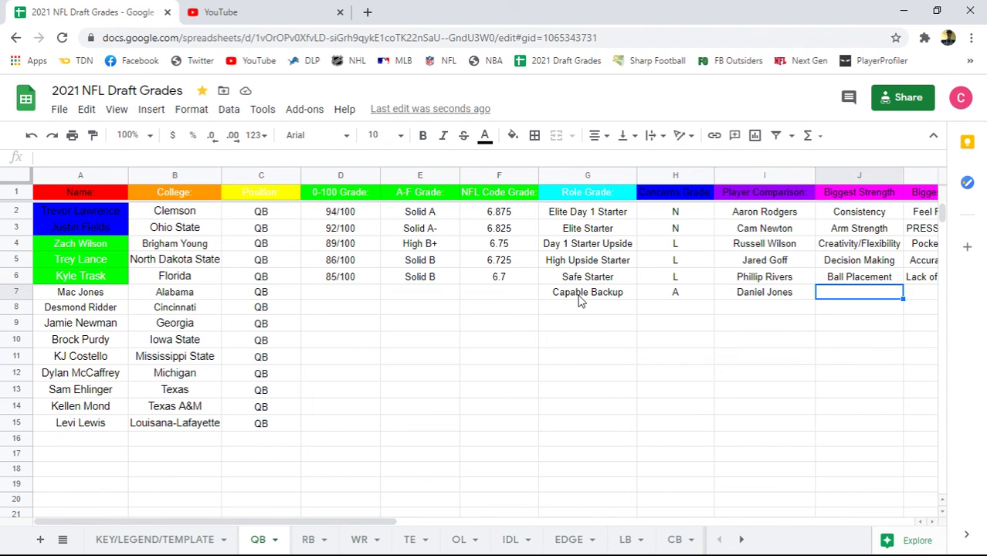
{"action": "key", "text": "Left"}
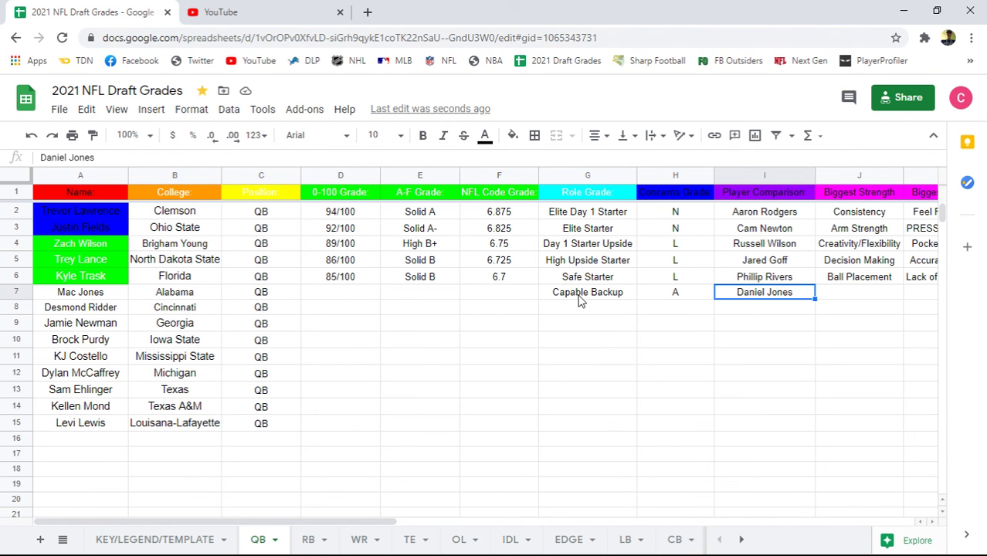
Step: Enter Touch as the biggest strength for Mac Jones in row 7
{"action": "key", "text": "Right"}
{"action": "key", "text": "Right"}
{"action": "key", "text": "Right"}
{"action": "key", "text": "Right"}
{"action": "key", "text": "Right"}
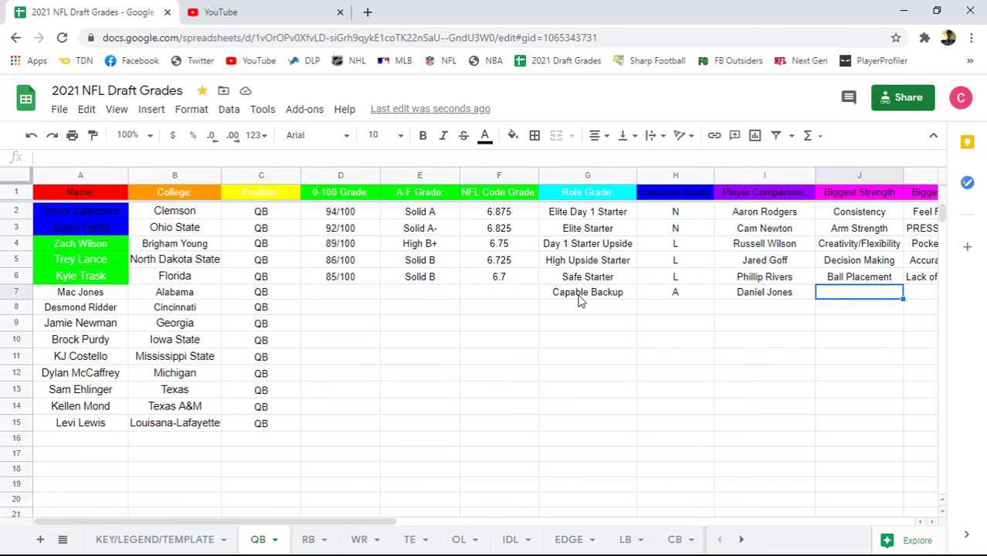
{"action": "key", "text": "Left"}
{"action": "key", "text": "Left"}
{"action": "key", "text": "Left"}
{"action": "key", "text": "Left"}
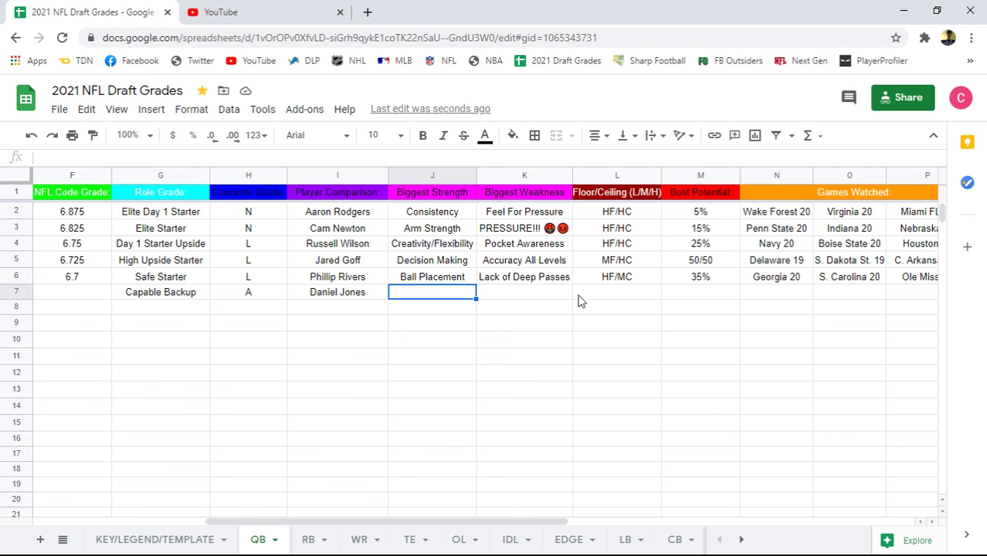
{"action": "type", "text": "Touch"}
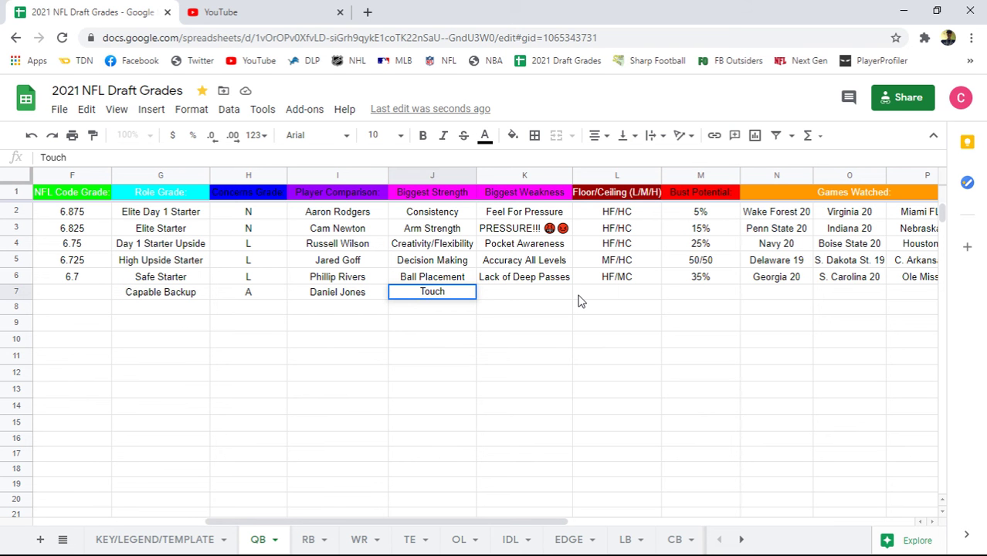
{"action": "key", "text": "shift+Tab"}
{"action": "key", "text": "Tab"}
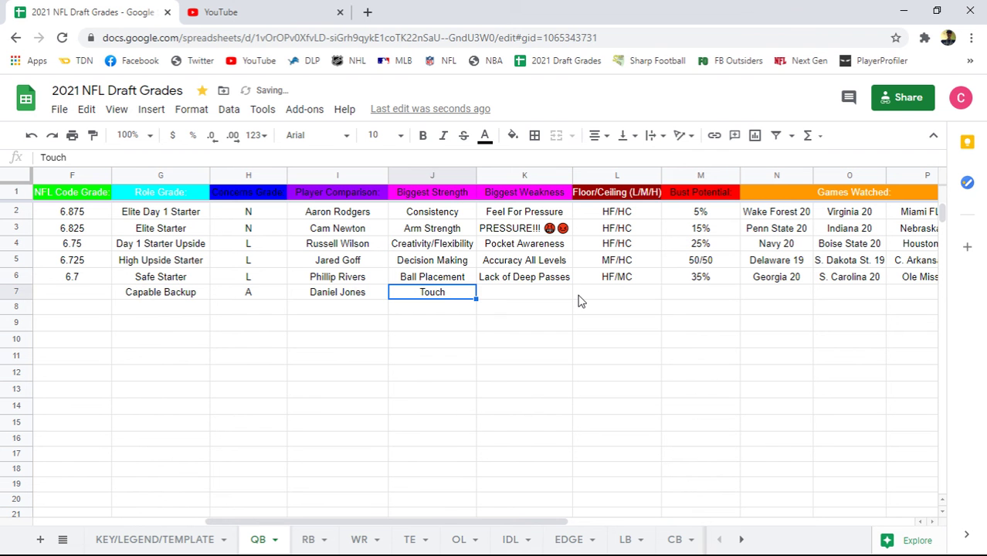
Step: Review Zach Wilson's row from his college and grades through to his player comparison
{"action": "key", "text": "Left"}
{"action": "key", "text": "Right"}
{"action": "key", "text": "Left"}
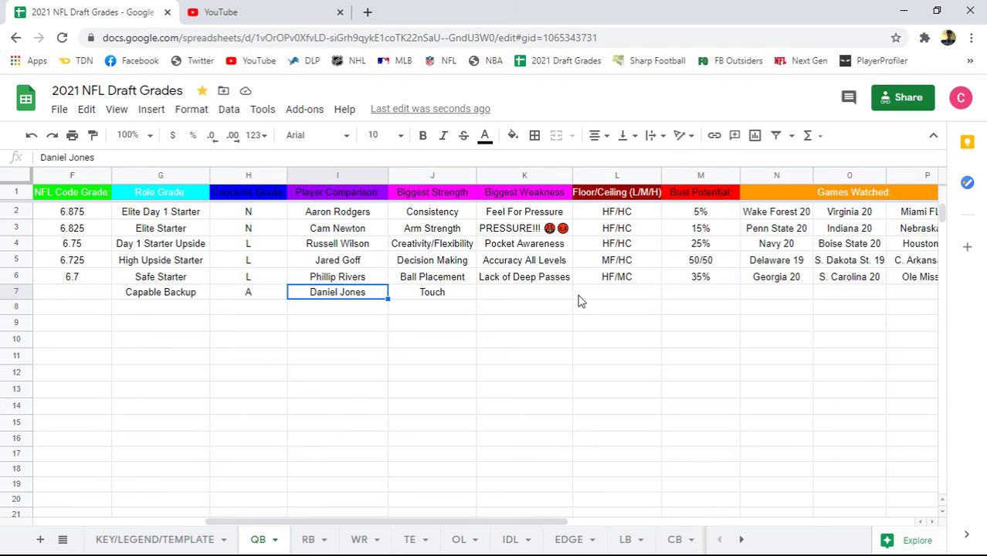
{"action": "key", "text": "Left"}
{"action": "key", "text": "Left"}
{"action": "key", "text": "Left"}
{"action": "key", "text": "Left"}
{"action": "key", "text": "Left"}
{"action": "key", "text": "Left"}
{"action": "key", "text": "Left"}
{"action": "key", "text": "Left"}
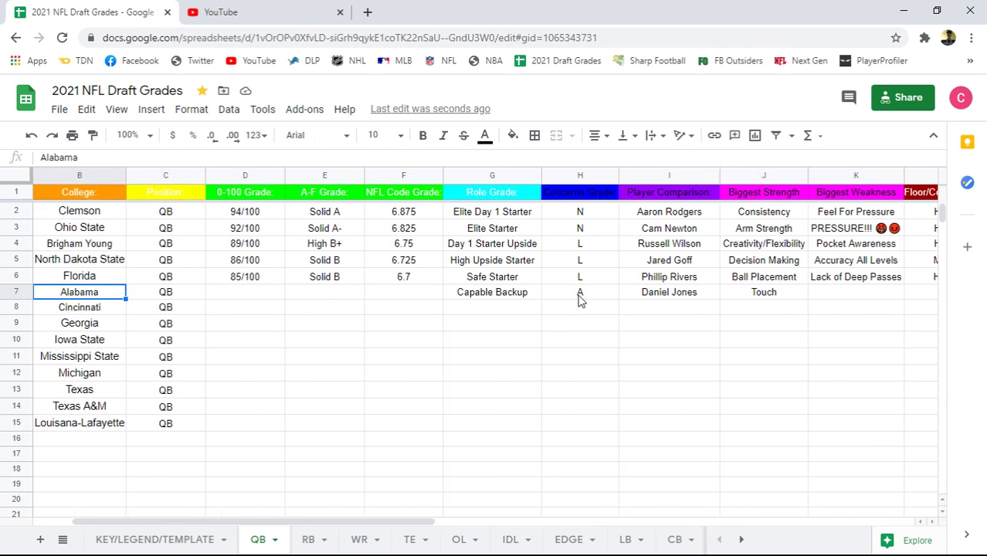
{"action": "key", "text": "Up"}
{"action": "key", "text": "Up"}
{"action": "key", "text": "Up"}
{"action": "key", "text": "Right"}
{"action": "key", "text": "Right"}
{"action": "key", "text": "Right"}
{"action": "key", "text": "Right"}
{"action": "key", "text": "Right"}
{"action": "key", "text": "Right"}
{"action": "key", "text": "Right"}
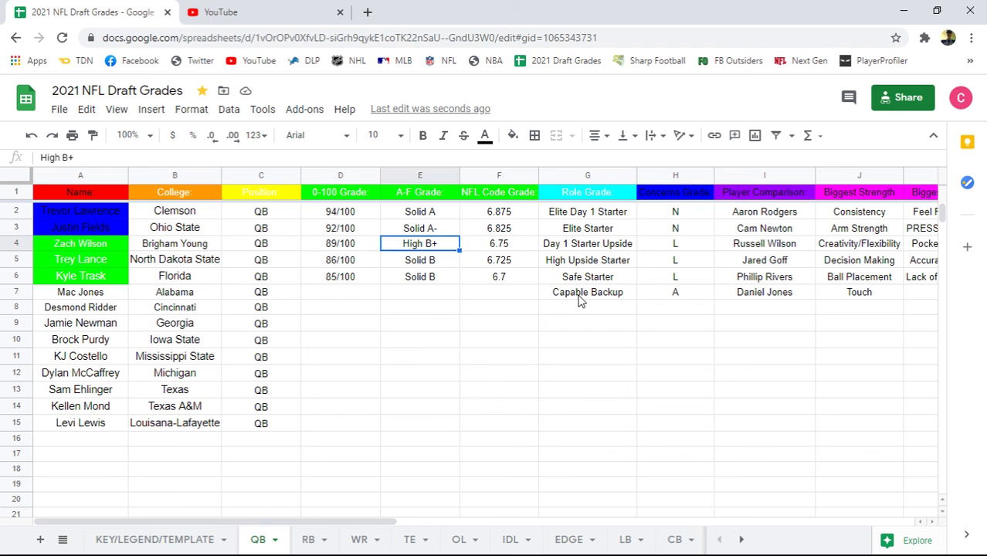
{"action": "key", "text": "Right"}
{"action": "key", "text": "Up"}
{"action": "key", "text": "Down"}
{"action": "key", "text": "Down"}
{"action": "key", "text": "Down"}
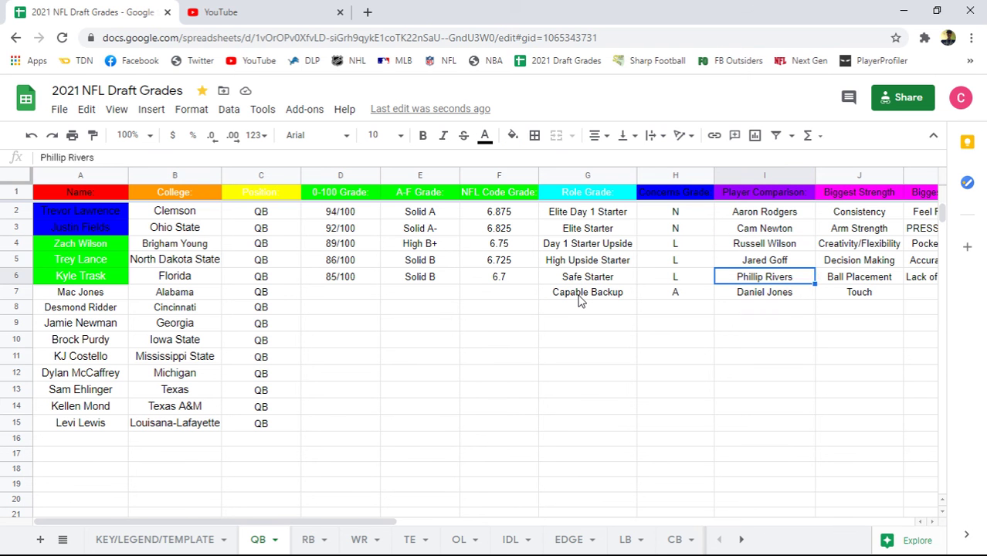
Step: Review Trey Lance's grades and player comparison in row 5 against the comparison given to Mac Jones
{"action": "key", "text": "Left"}
{"action": "key", "text": "Left"}
{"action": "key", "text": "Left"}
{"action": "key", "text": "Up"}
{"action": "key", "text": "Left"}
{"action": "key", "text": "Left"}
{"action": "key", "text": "Left"}
{"action": "key", "text": "Left"}
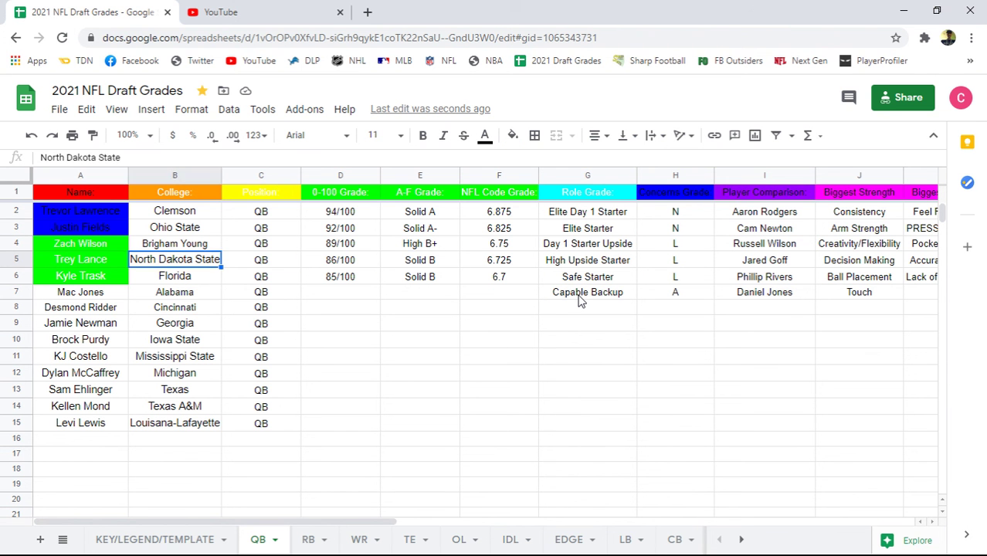
{"action": "key", "text": "Left"}
{"action": "key", "text": "Right"}
{"action": "key", "text": "Right"}
{"action": "key", "text": "Right"}
{"action": "key", "text": "Right"}
{"action": "key", "text": "Right"}
{"action": "key", "text": "Right"}
{"action": "key", "text": "Right"}
{"action": "key", "text": "Right"}
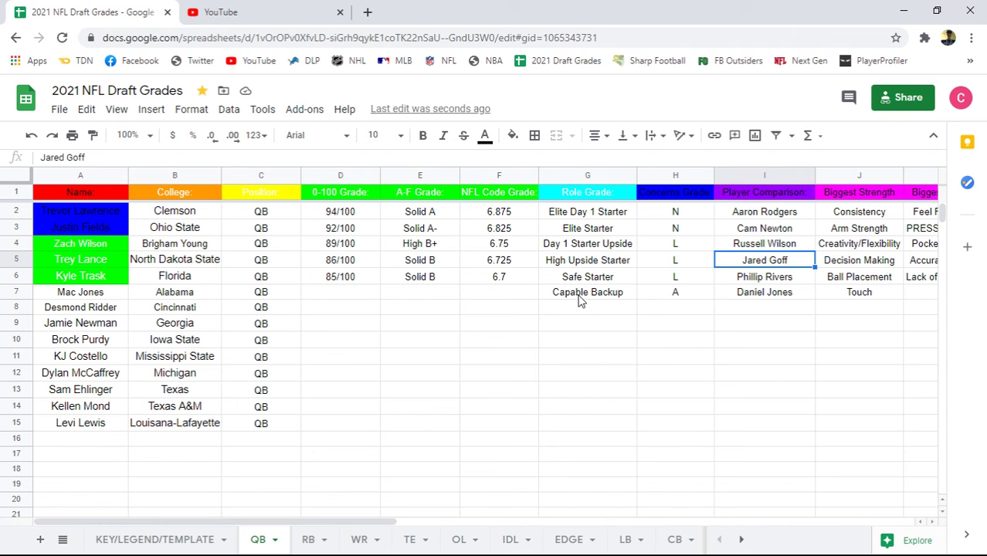
{"action": "key", "text": "Left"}
{"action": "key", "text": "Left"}
{"action": "key", "text": "Left"}
{"action": "key", "text": "Left"}
{"action": "key", "text": "Left"}
{"action": "key", "text": "Left"}
{"action": "key", "text": "Left"}
{"action": "key", "text": "Right"}
{"action": "key", "text": "Right"}
{"action": "key", "text": "Right"}
{"action": "key", "text": "Right"}
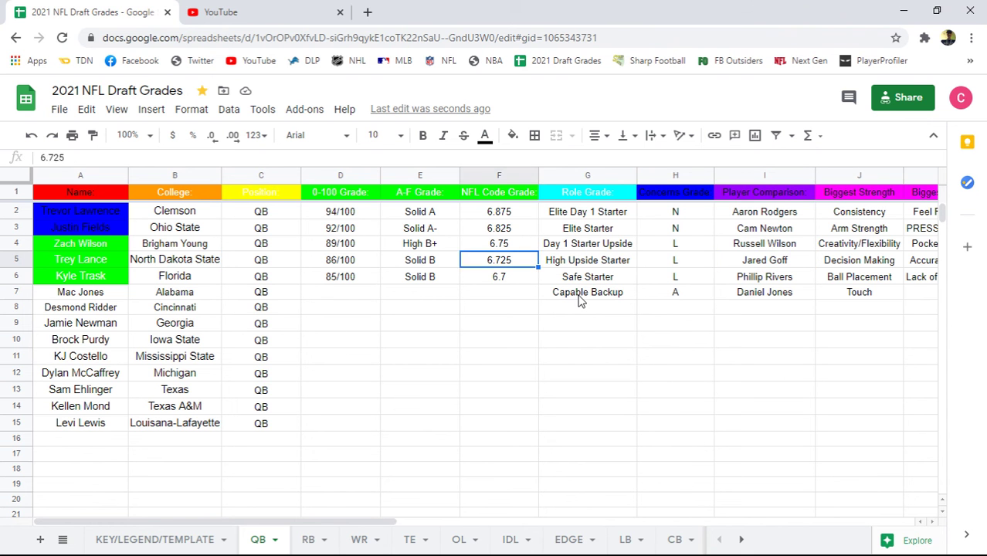
{"action": "key", "text": "Right"}
{"action": "key", "text": "Right"}
{"action": "key", "text": "Right"}
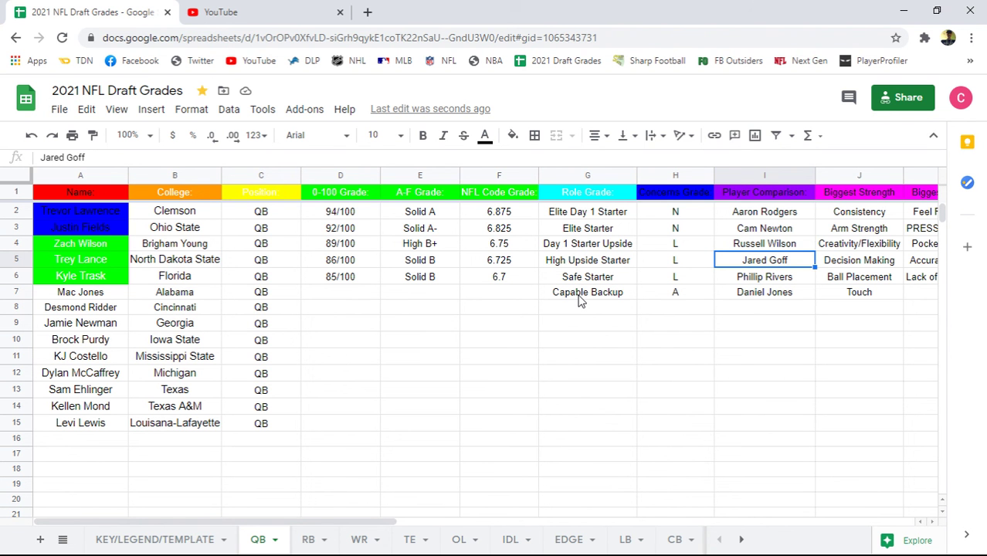
{"action": "key", "text": "Down"}
{"action": "key", "text": "Down"}
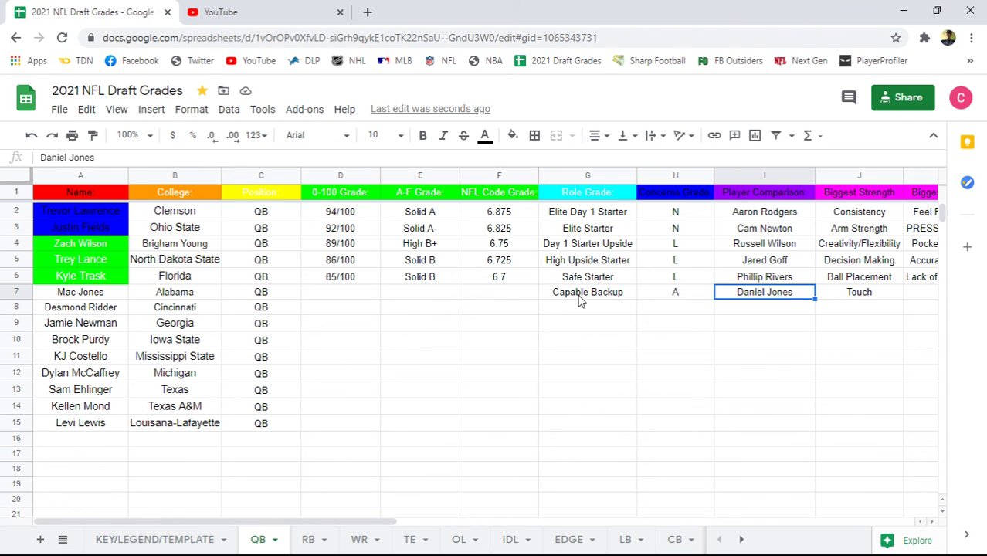
Step: Review Kyle Trask's grades, role and player comparison in row 6 against the comparison given to Mac Jones
{"action": "key", "text": "Up"}
{"action": "key", "text": "Left"}
{"action": "key", "text": "Left"}
{"action": "key", "text": "Left"}
{"action": "key", "text": "Left"}
{"action": "key", "text": "Left"}
{"action": "key", "text": "Left"}
{"action": "key", "text": "Left"}
{"action": "key", "text": "Left"}
{"action": "key", "text": "Right"}
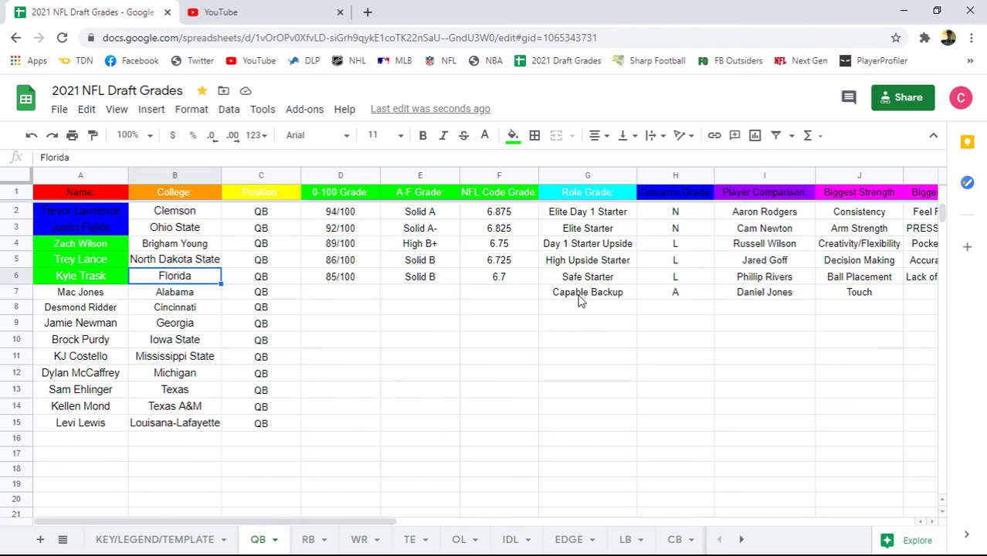
{"action": "key", "text": "Right"}
{"action": "key", "text": "Right"}
{"action": "key", "text": "Right"}
{"action": "key", "text": "Right"}
{"action": "key", "text": "Right"}
{"action": "key", "text": "Right"}
{"action": "key", "text": "Right"}
{"action": "key", "text": "Right"}
{"action": "key", "text": "Left"}
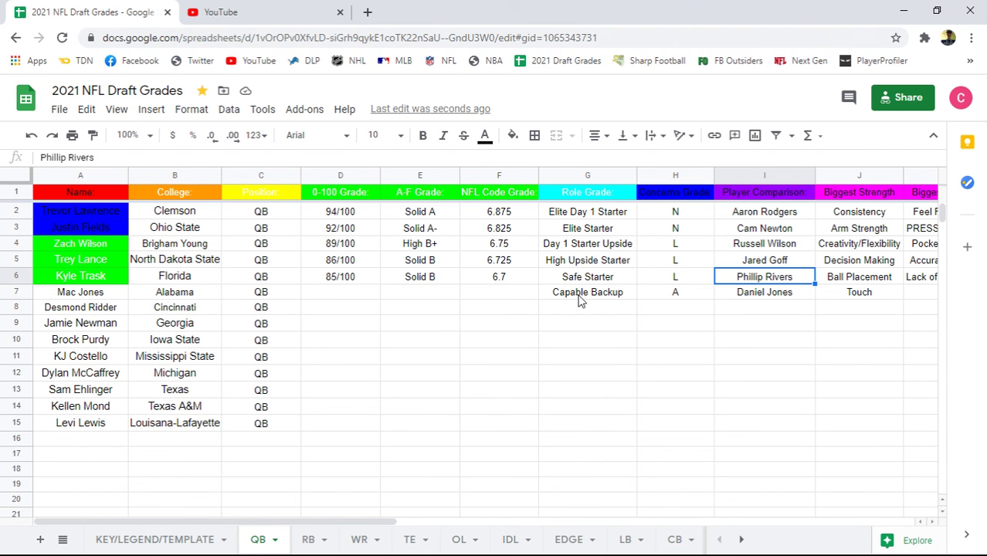
{"action": "key", "text": "Down"}
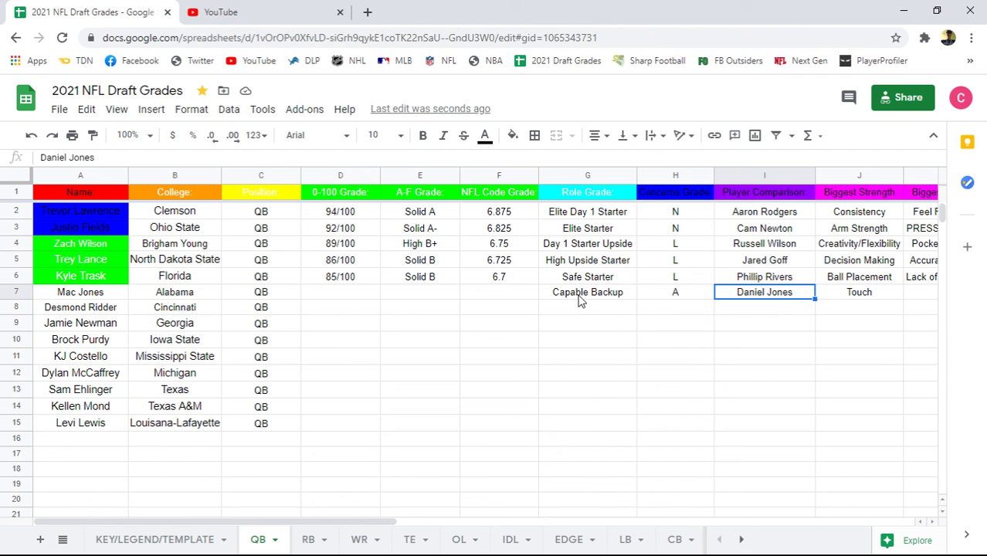
{"action": "key", "text": "Right"}
{"action": "key", "text": "Left"}
{"action": "key", "text": "Up"}
{"action": "key", "text": "Left"}
{"action": "key", "text": "Left"}
{"action": "key", "text": "Left"}
{"action": "key", "text": "Left"}
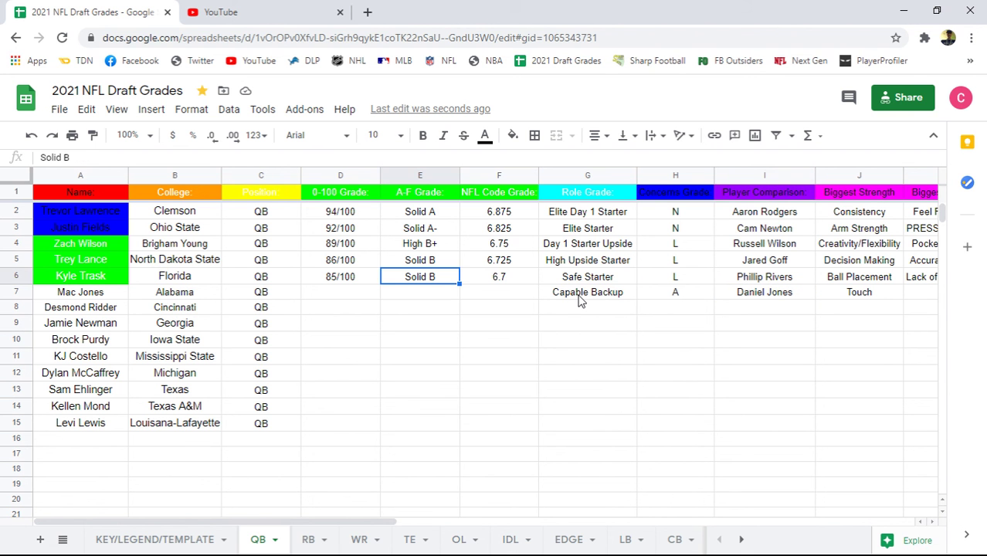
{"action": "key", "text": "Right"}
{"action": "key", "text": "Right"}
{"action": "key", "text": "Right"}
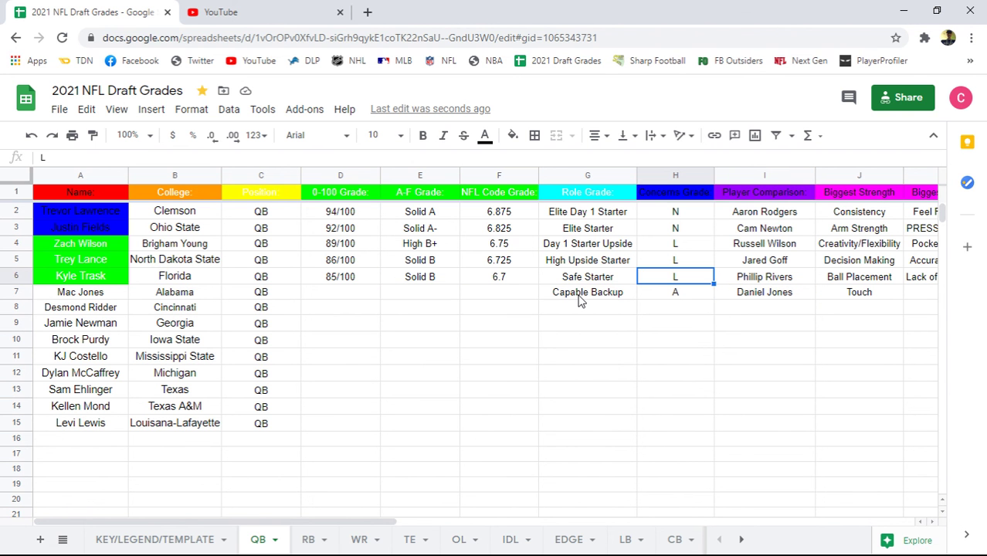
Step: Review Mac Jones's entries in row 7 from his name through to the strength and weakness columns
{"action": "key", "text": "Left"}
{"action": "key", "text": "Left"}
{"action": "key", "text": "Left"}
{"action": "key", "text": "Left"}
{"action": "key", "text": "Left"}
{"action": "key", "text": "Left"}
{"action": "key", "text": "Down"}
{"action": "key", "text": "Left"}
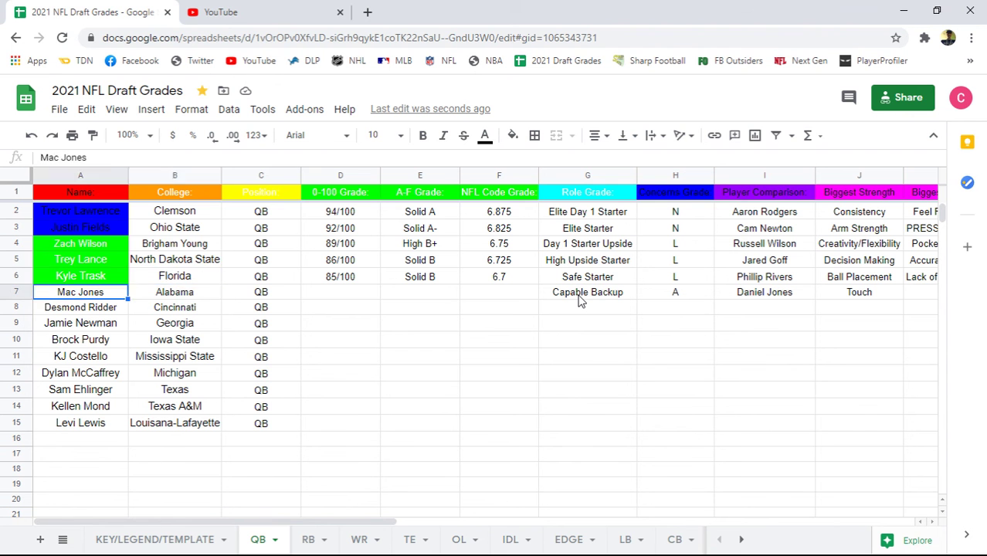
{"action": "key", "text": "Right"}
{"action": "key", "text": "Right"}
{"action": "key", "text": "Right"}
{"action": "key", "text": "Right"}
{"action": "key", "text": "Right"}
{"action": "key", "text": "Right"}
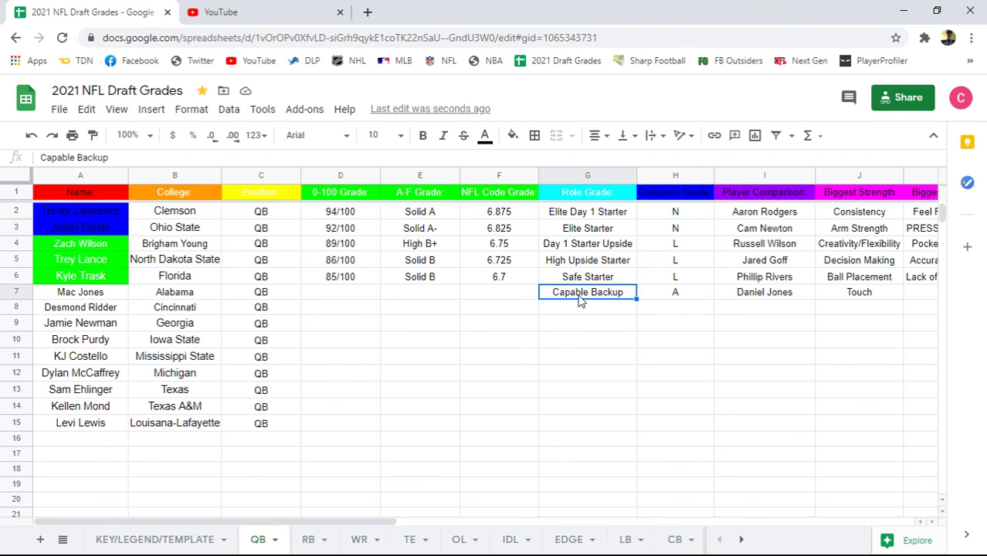
{"action": "key", "text": "Right"}
{"action": "key", "text": "Right"}
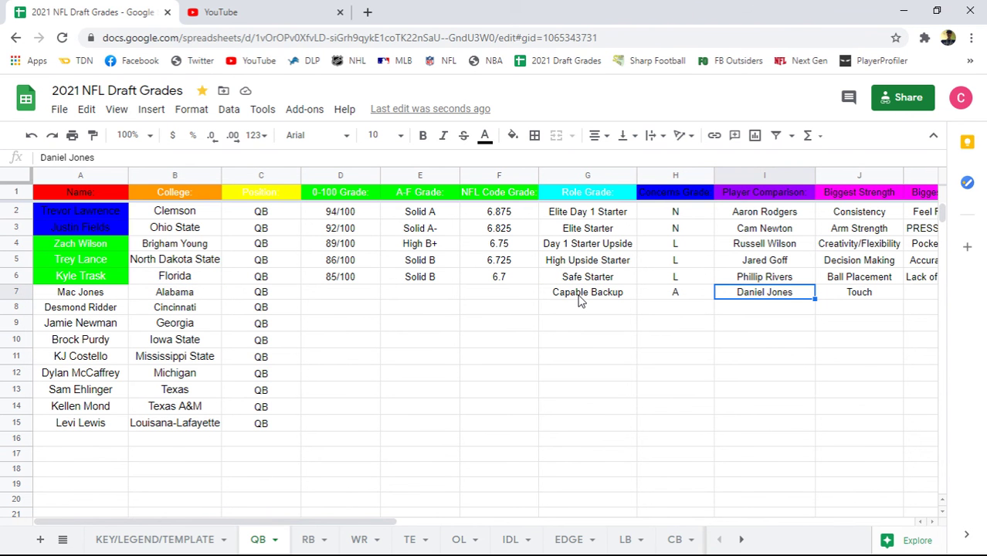
{"action": "key", "text": "Right"}
{"action": "key", "text": "Right"}
{"action": "key", "text": "Left"}
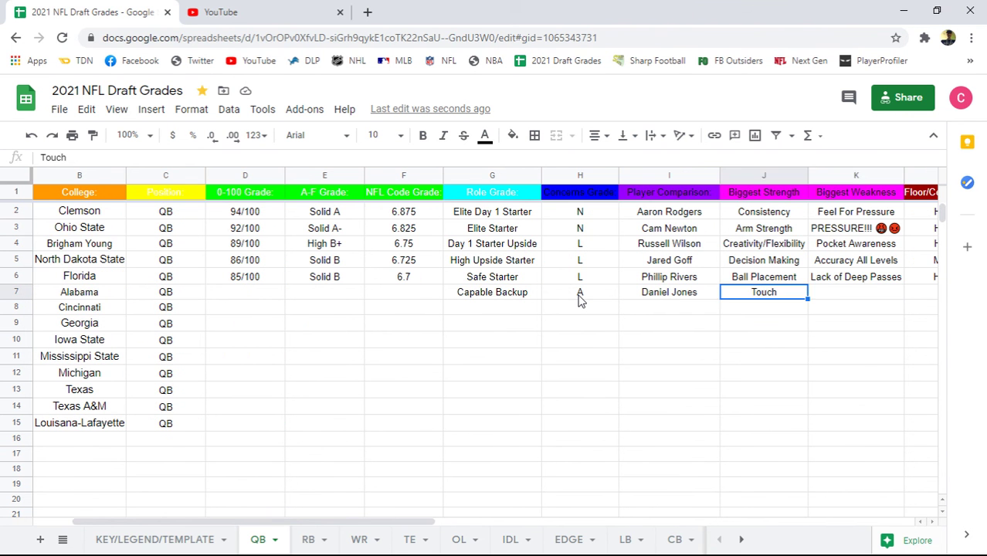
{"action": "key", "text": "Right"}
{"action": "key", "text": "Right"}
{"action": "key", "text": "Right"}
{"action": "key", "text": "Left"}
{"action": "key", "text": "Left"}
{"action": "key", "text": "Left"}
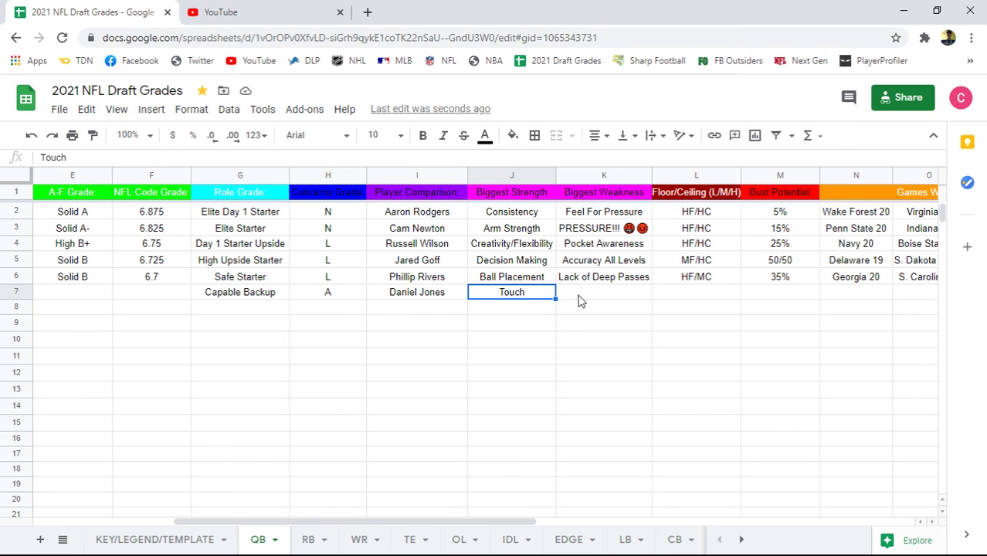
Step: Enter Velocity as Mac Jones's biggest weakness and MF/LC as his floor/ceiling in row 7
{"action": "key", "text": "Right"}
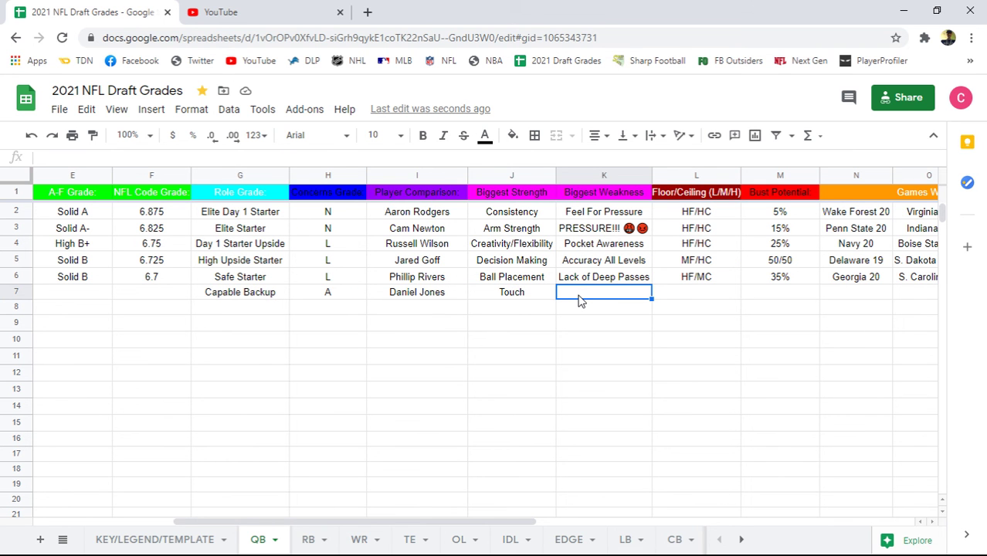
{"action": "type", "text": "Velocity"}
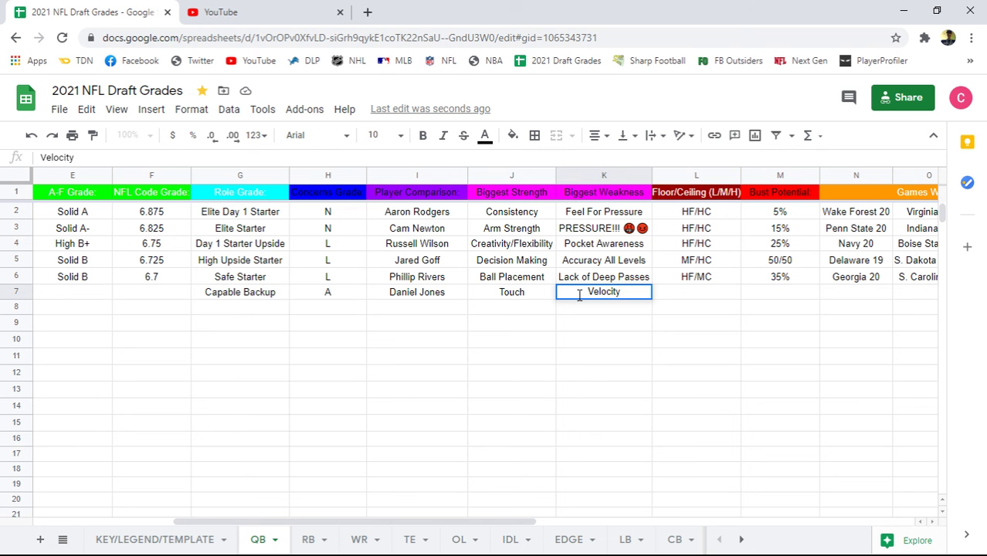
{"action": "key", "text": "Tab"}
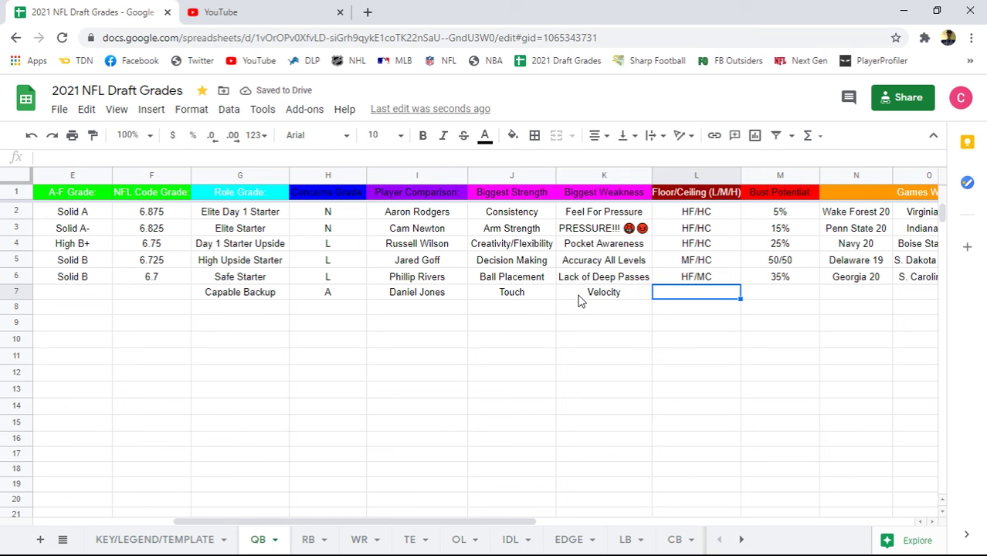
{"action": "type", "text": "MF"}
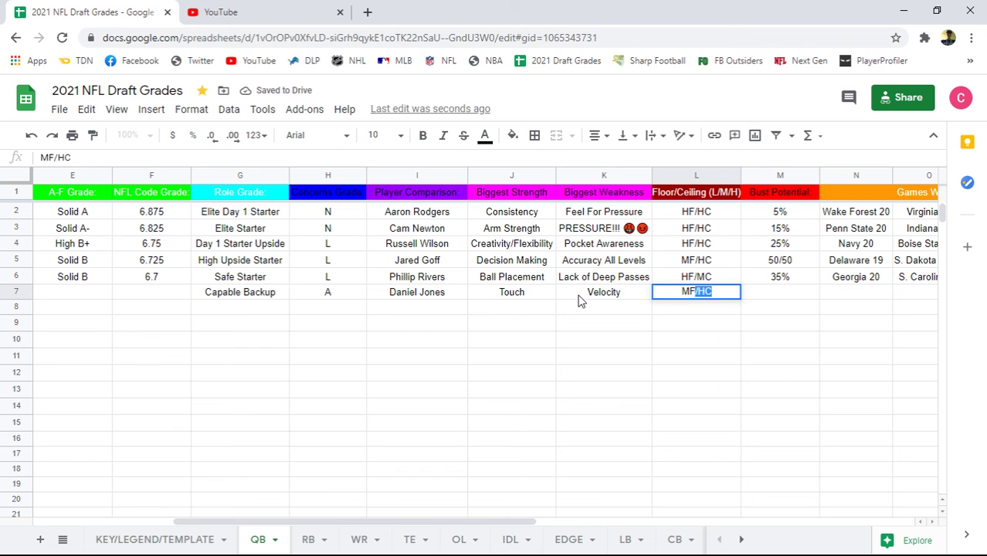
{"action": "type", "text": "/LC"}
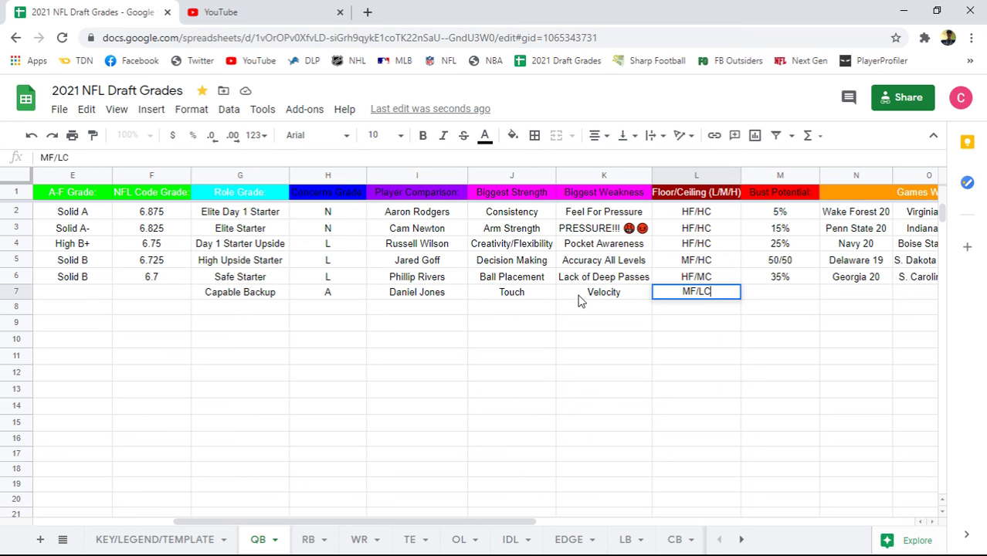
{"action": "key", "text": "Tab"}
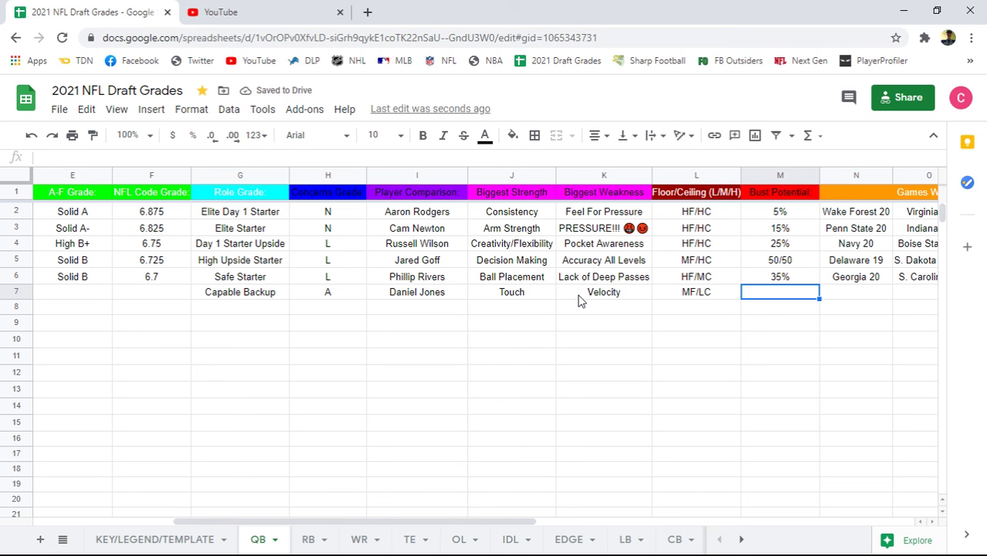
Step: Set Mac Jones's bust potential to 75%
{"action": "type", "text": "75"}
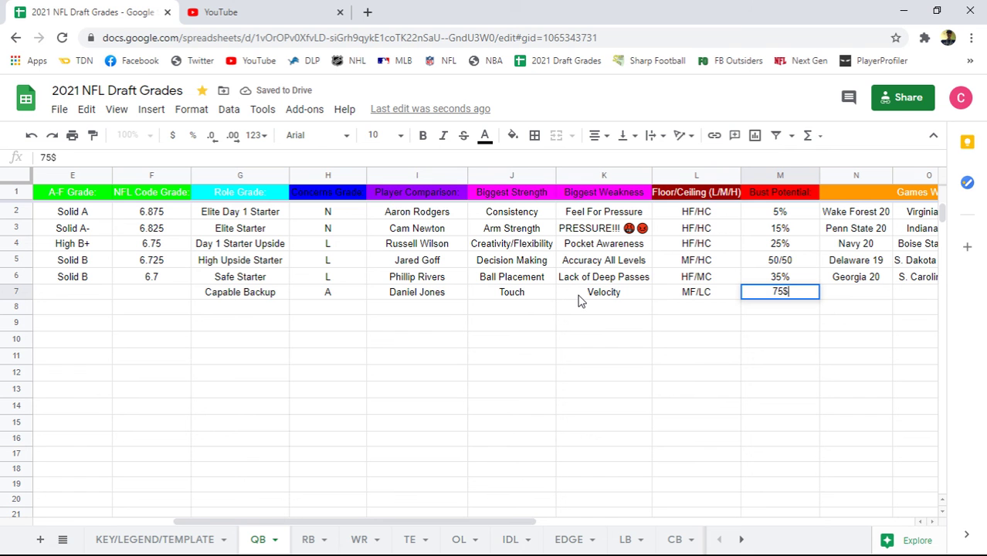
{"action": "type", "text": "%"}
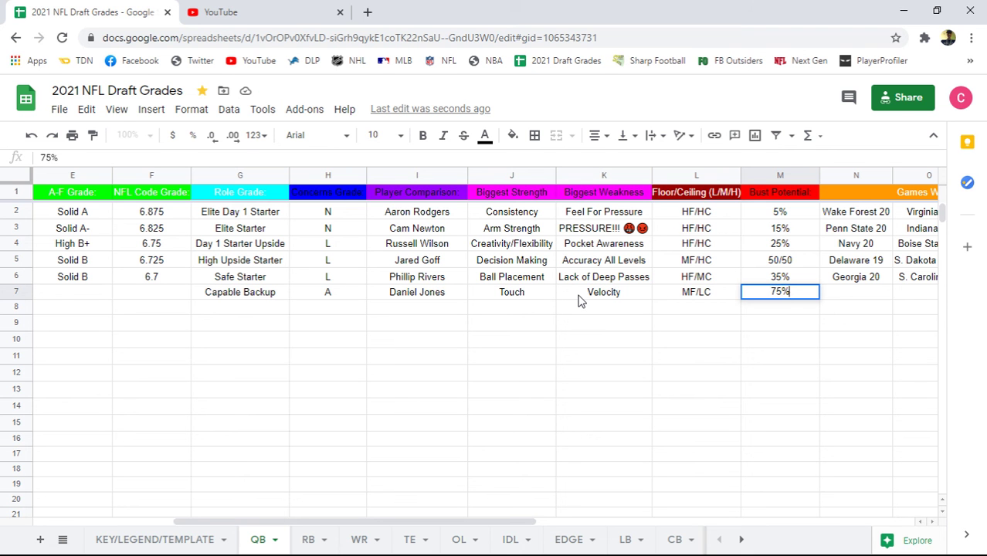
{"action": "key", "text": "Tab"}
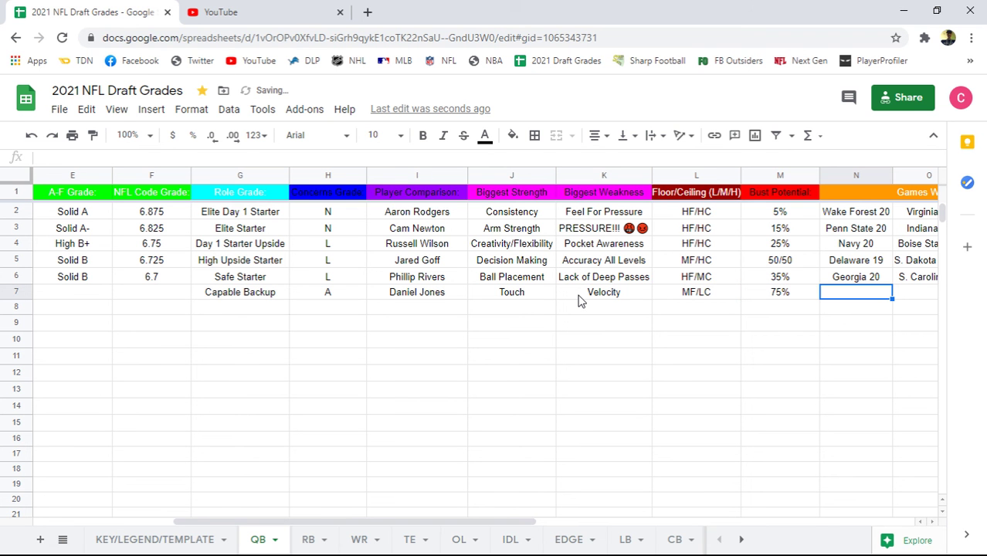
{"action": "key", "text": "Left"}
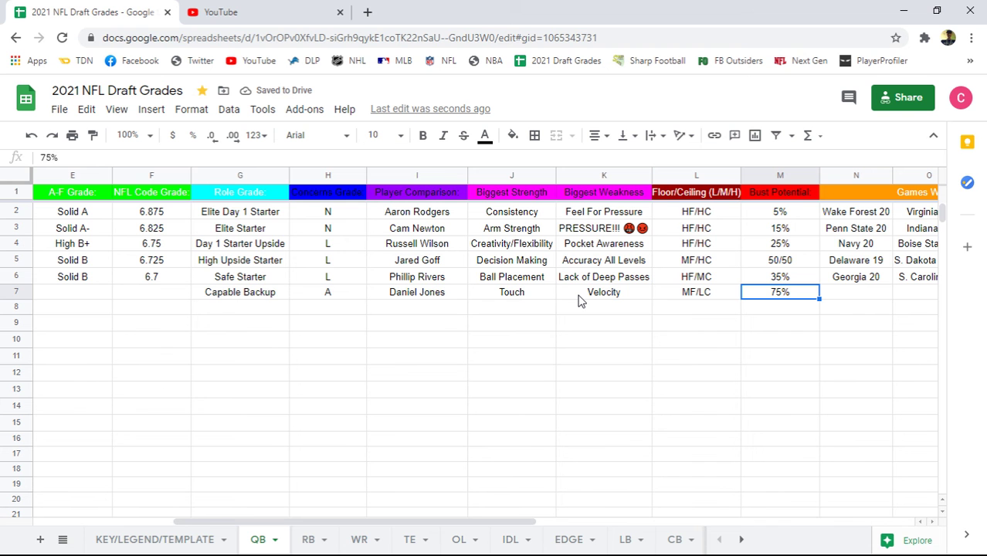
Step: Enter Georgia 20 as the first game watched for Mac Jones in cell N7
{"action": "key", "text": "Right"}
{"action": "key", "text": "Right"}
{"action": "key", "text": "Right"}
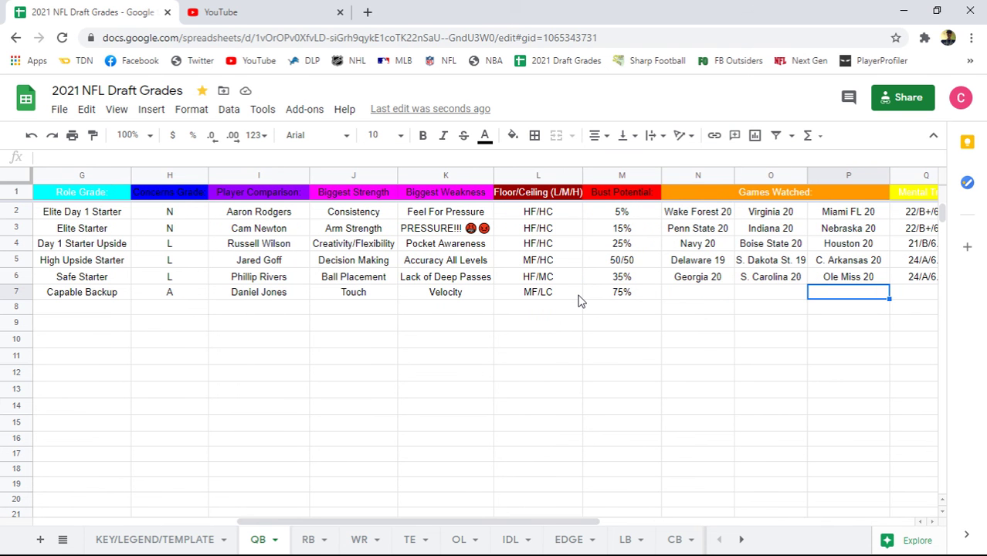
{"action": "key", "text": "Left"}
{"action": "key", "text": "Left"}
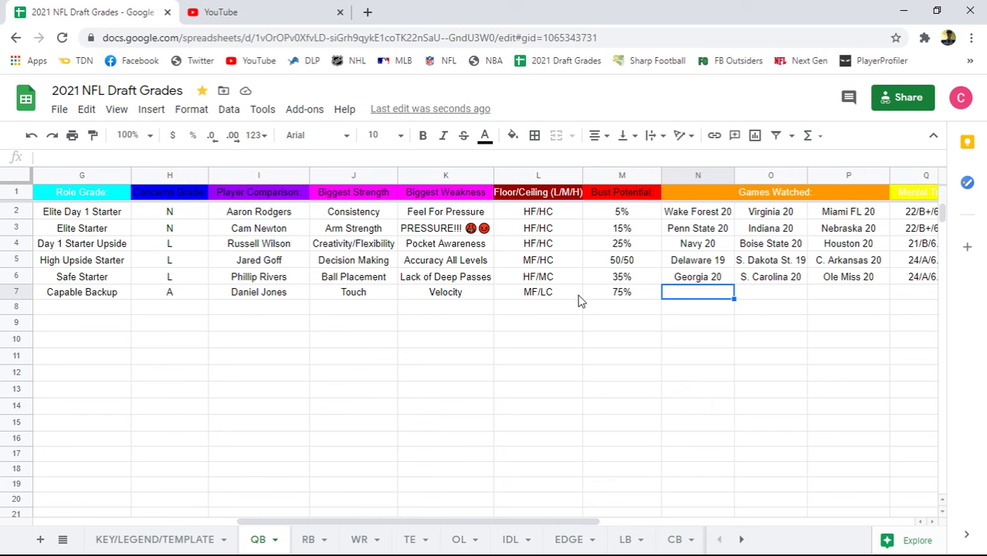
{"action": "type", "text": "Geor"}
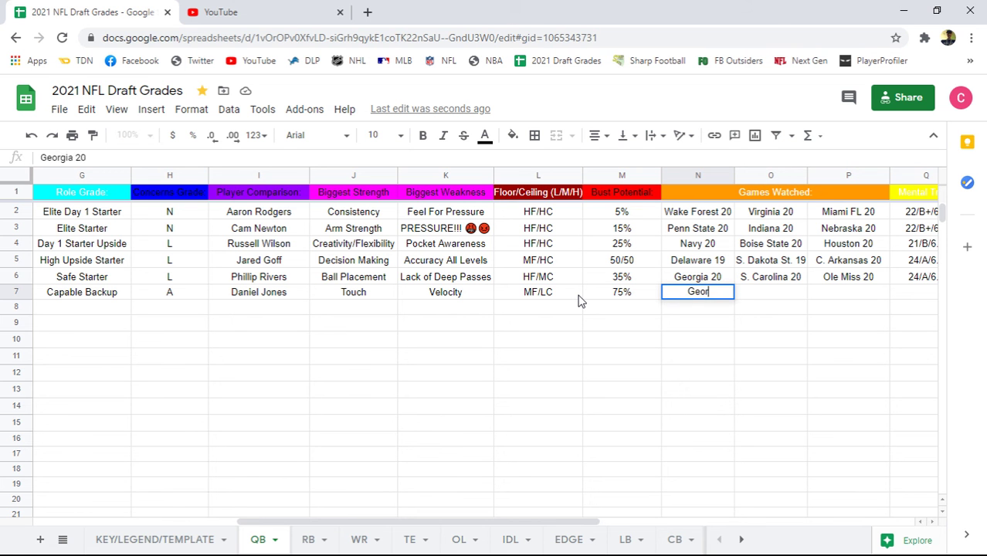
{"action": "type", "text": "gia 20"}
{"action": "key", "text": "Tab"}
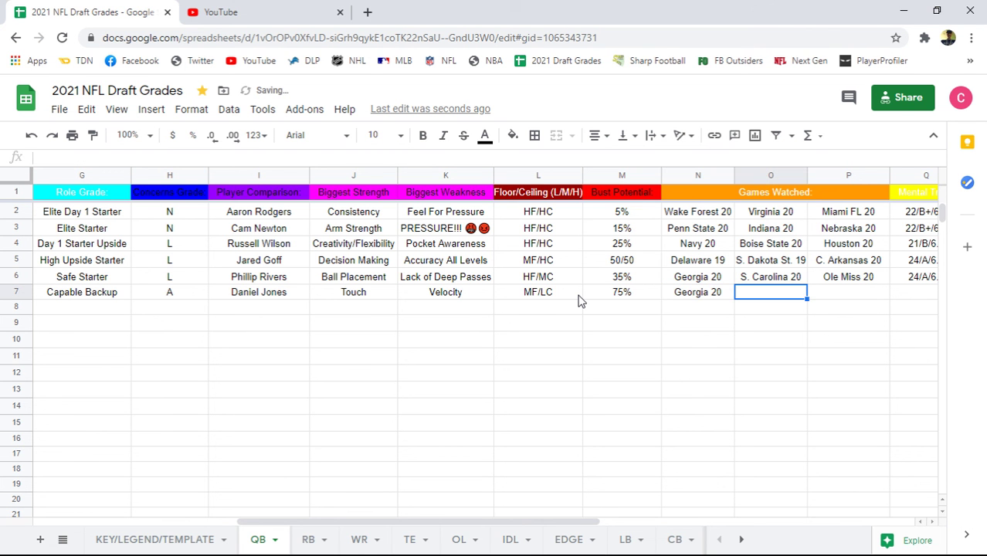
{"action": "type", "text": "Ole Miss 20"}
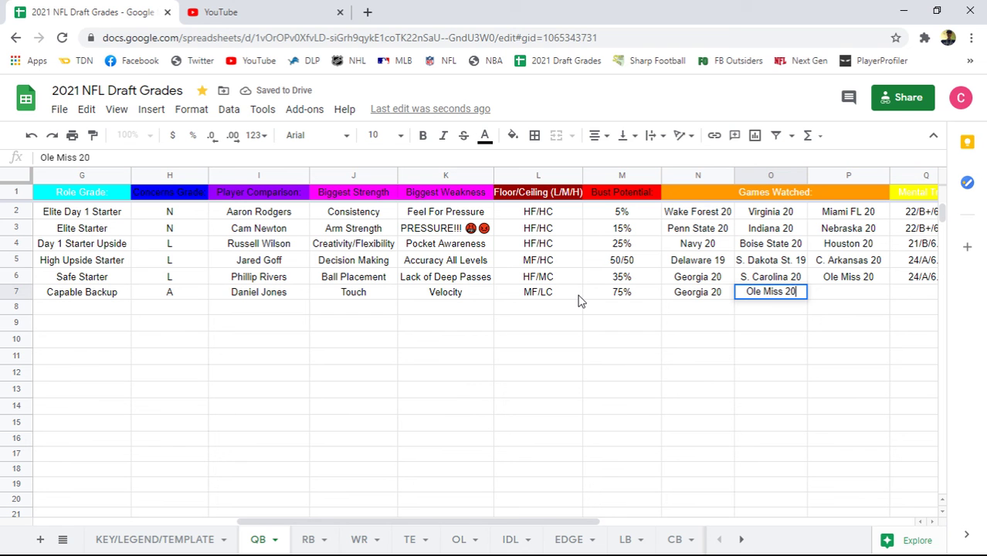
{"action": "key", "text": "BackSpace"}
{"action": "key", "text": "BackSpace"}
{"action": "key", "text": "BackSpace"}
{"action": "key", "text": "BackSpace"}
{"action": "key", "text": "BackSpace"}
{"action": "key", "text": "BackSpace"}
{"action": "key", "text": "BackSpace"}
{"action": "key", "text": "BackSpace"}
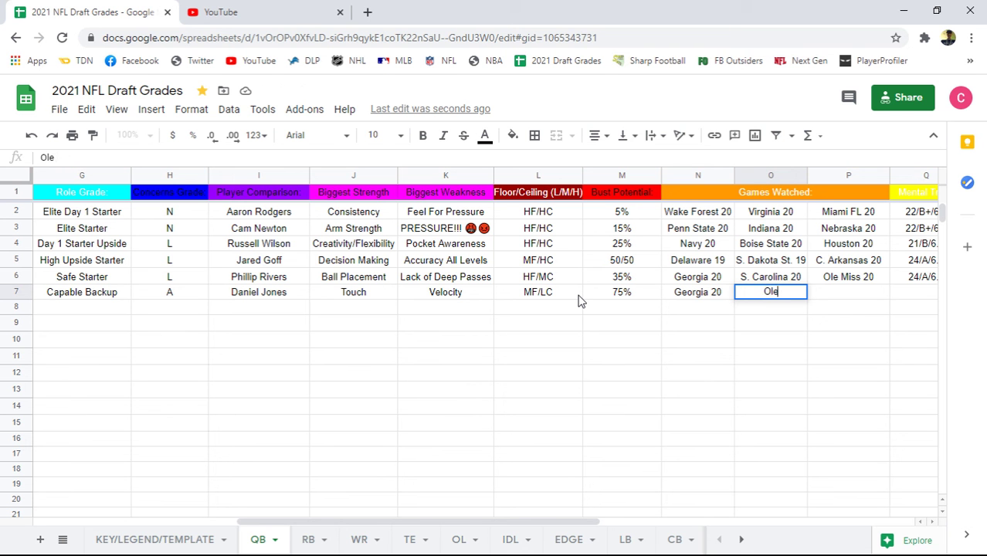
{"action": "key", "text": "BackSpace"}
{"action": "key", "text": "BackSpace"}
{"action": "key", "text": "BackSpace"}
Step: Enter Ole Miss 20 as the third game watched for Mac Jones in cell P7, leaving the second game blank
{"action": "key", "text": "Tab"}
{"action": "type", "text": "L"}
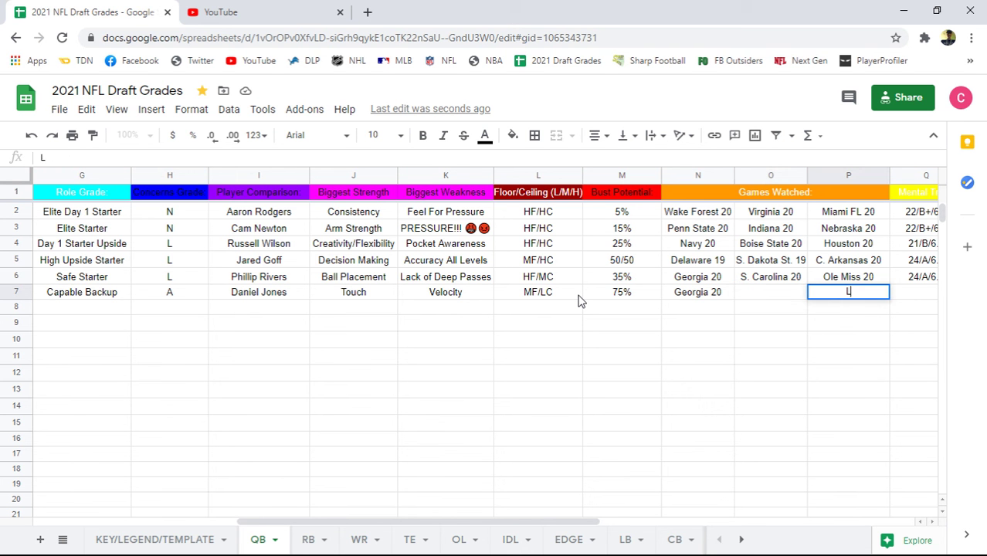
{"action": "key", "text": "BackSpace"}
{"action": "type", "text": "Ole"}
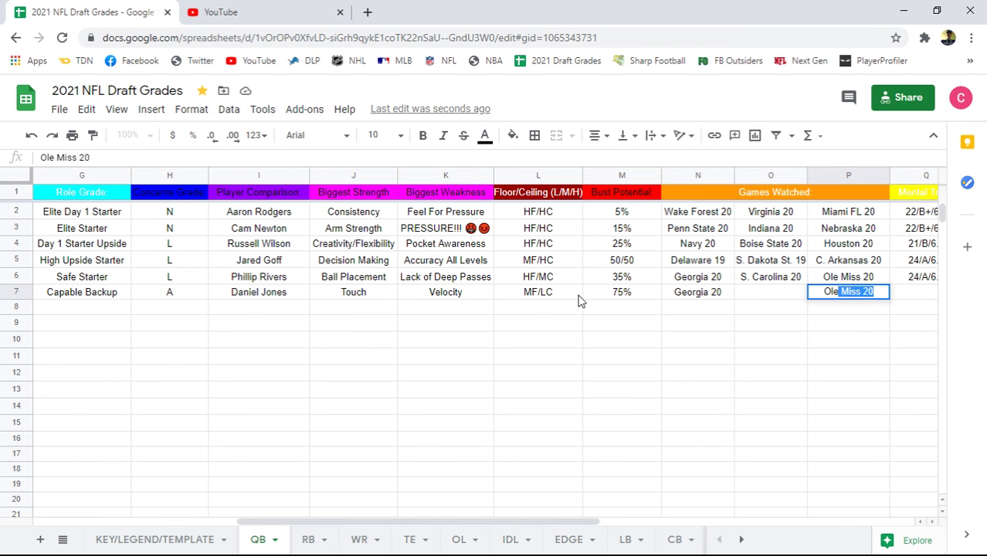
{"action": "type", "text": " MIss"}
{"action": "key", "text": "BackSpace"}
{"action": "key", "text": "BackSpace"}
{"action": "key", "text": "BackSpace"}
{"action": "key", "text": "BackSpace"}
{"action": "key", "text": "BackSpace"}
{"action": "key", "text": "BackSpace"}
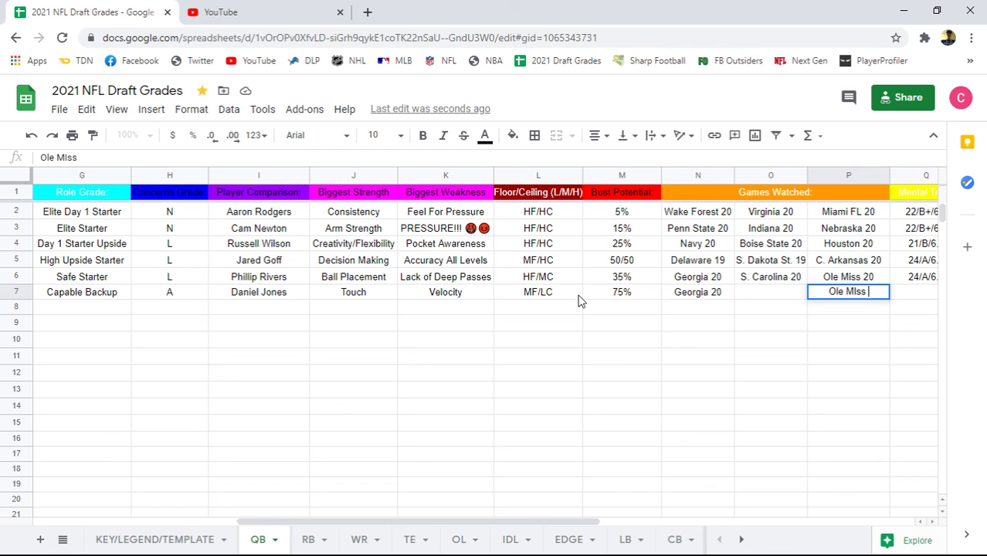
{"action": "type", "text": "iss 20"}
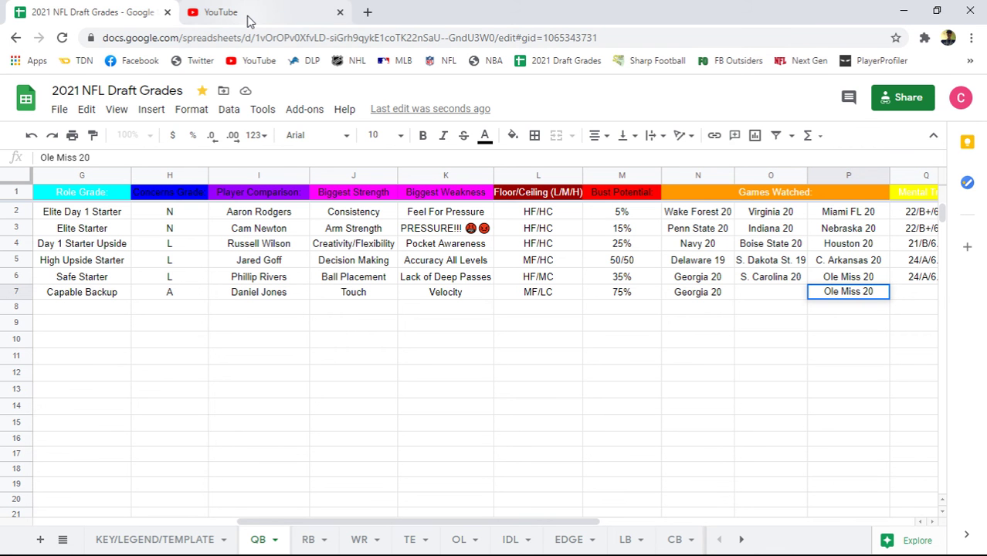
Step: Switch to YouTube, check the watch history for the Mac Jones games viewed, and return to the draft grades spreadsheet
{"action": "left_click", "coordinate": [250, 22]}
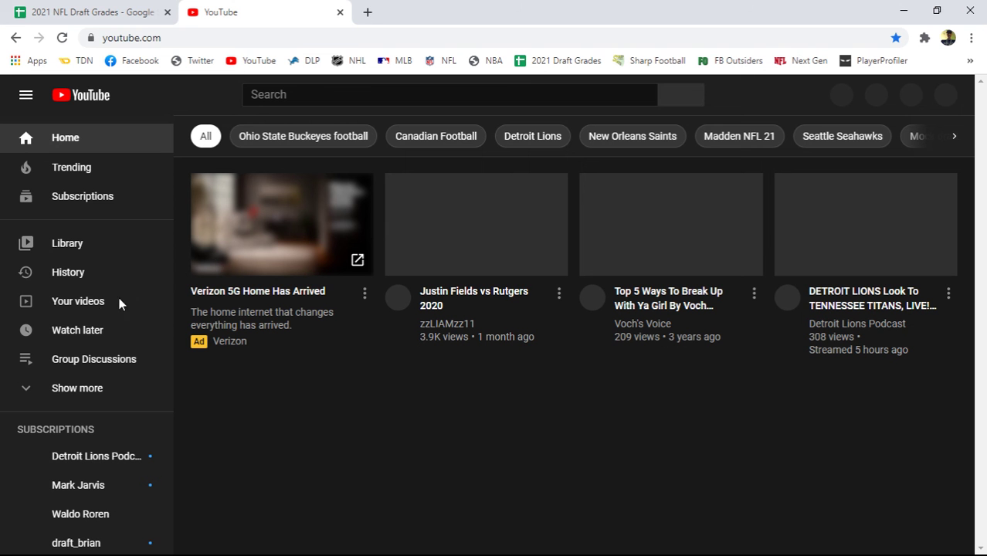
{"action": "left_click", "coordinate": [76, 275]}
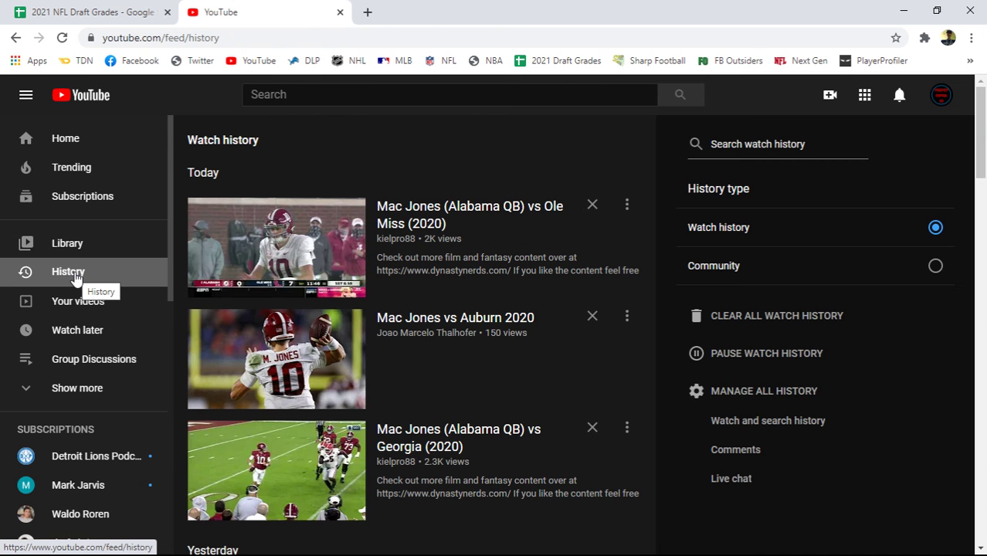
{"action": "left_click", "coordinate": [86, 14]}
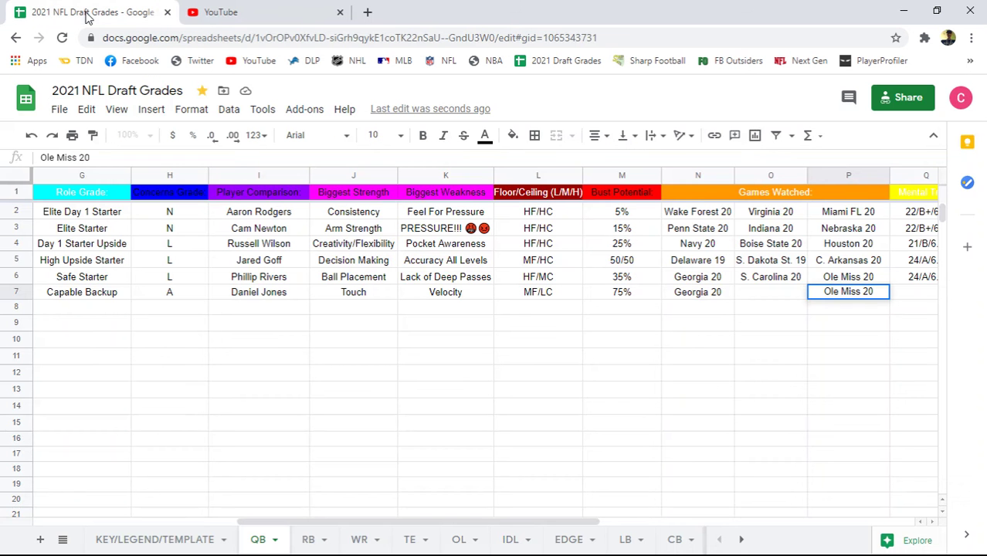
Step: Enter Auburn 20 as the second game watched for Mac Jones in cell O7
{"action": "left_click", "coordinate": [757, 299]}
{"action": "type", "text": "A"}
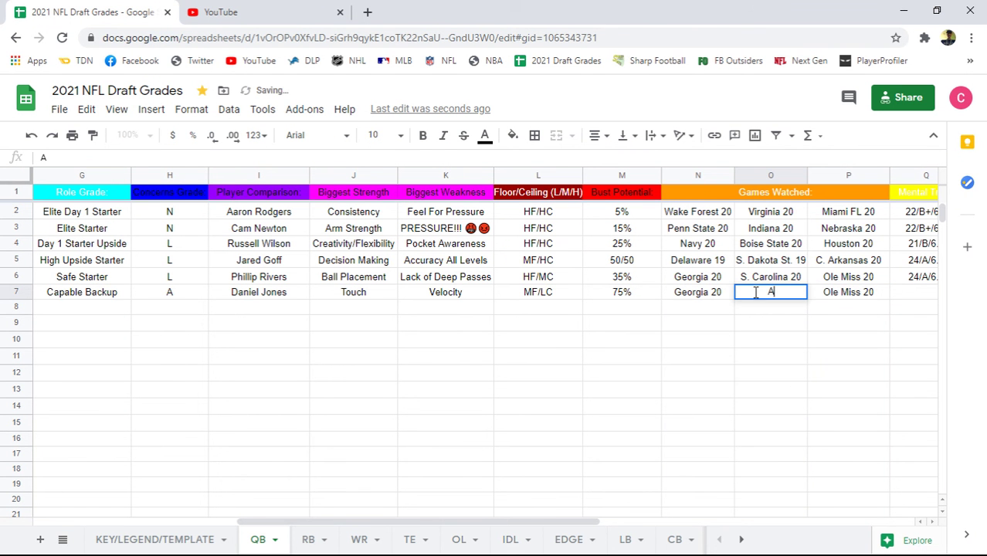
{"action": "type", "text": "uburn 20"}
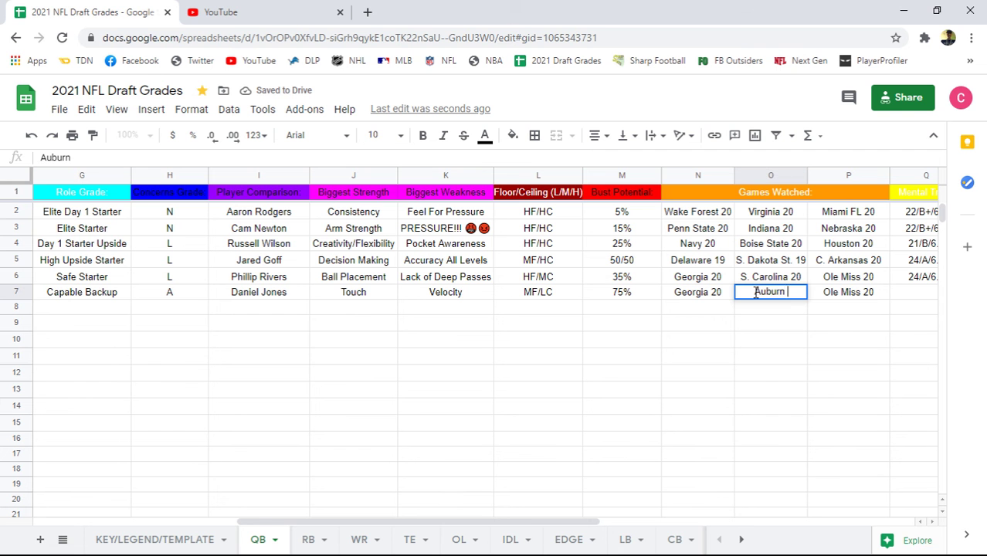
{"action": "key", "text": "Tab"}
Step: Enter 20/B-/6.6 as Mac Jones's Mental Traits grade in cell Q7
{"action": "key", "text": "Tab"}
{"action": "key", "text": "Tab"}
{"action": "key", "text": "Tab"}
{"action": "key", "text": "Tab"}
{"action": "key", "text": "Tab"}
{"action": "key", "text": "Tab"}
{"action": "key", "text": "Tab"}
{"action": "key", "text": "Tab"}
{"action": "key", "text": "Tab"}
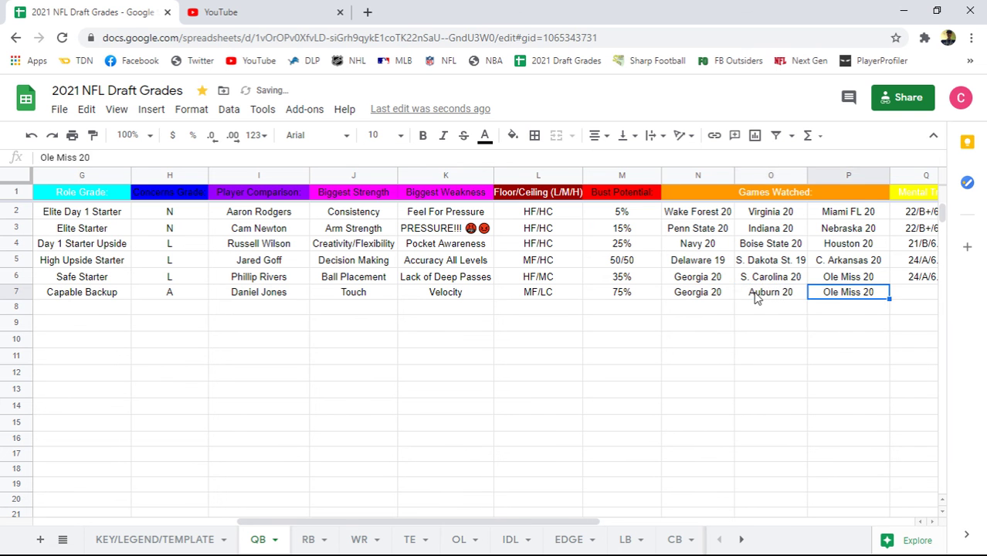
{"action": "key", "text": "shift+Tab"}
{"action": "key", "text": "shift+Tab"}
{"action": "key", "text": "shift+Tab"}
{"action": "key", "text": "shift+Tab"}
{"action": "key", "text": "shift+Tab"}
{"action": "key", "text": "shift+Tab"}
{"action": "key", "text": "shift+Tab"}
{"action": "key", "text": "shift+Tab"}
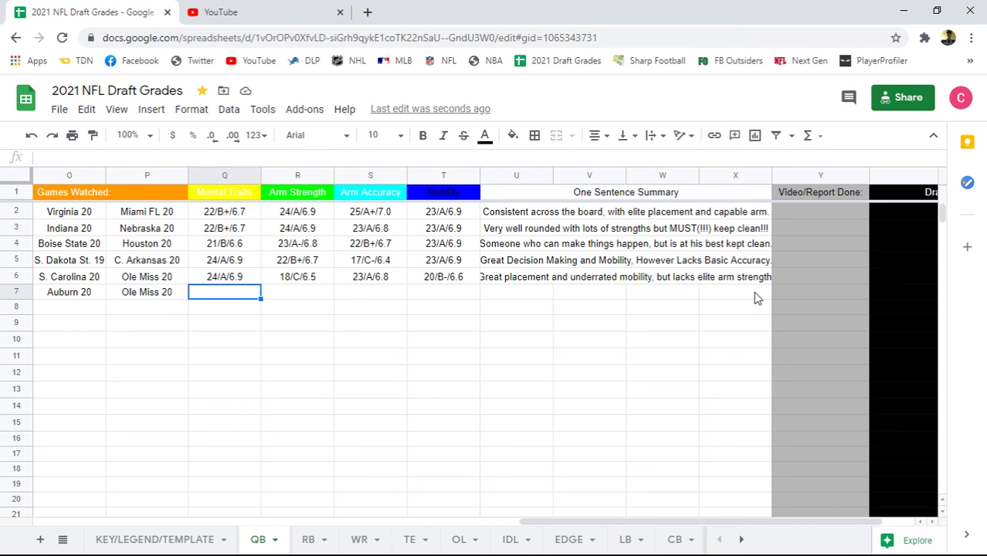
{"action": "type", "text": "20"}
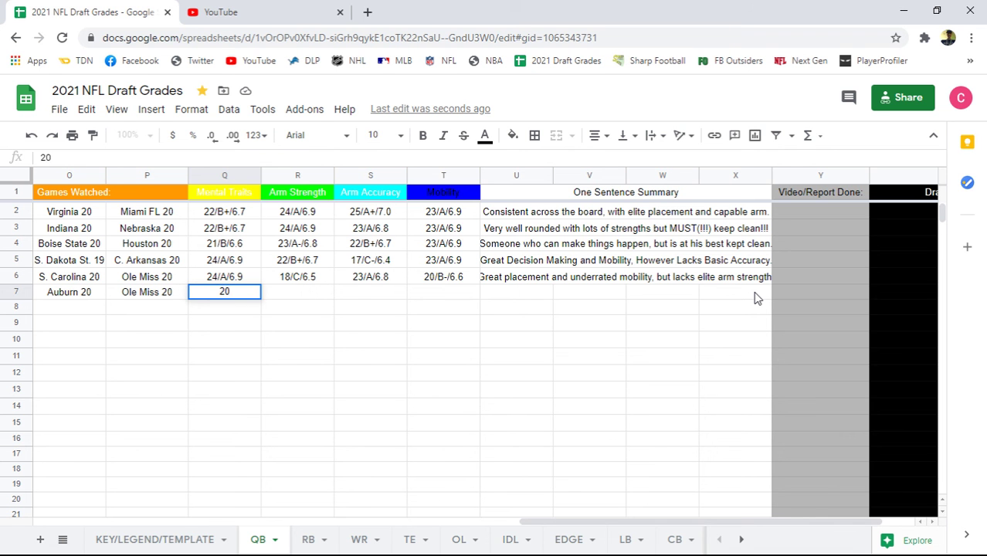
{"action": "type", "text": "/B-/"}
{"action": "type", "text": "6.6"}
{"action": "key", "text": "Tab"}
Step: Enter 15/D-/6.2 as Mac Jones's Arm Strength grade in cell R7
{"action": "type", "text": "15"}
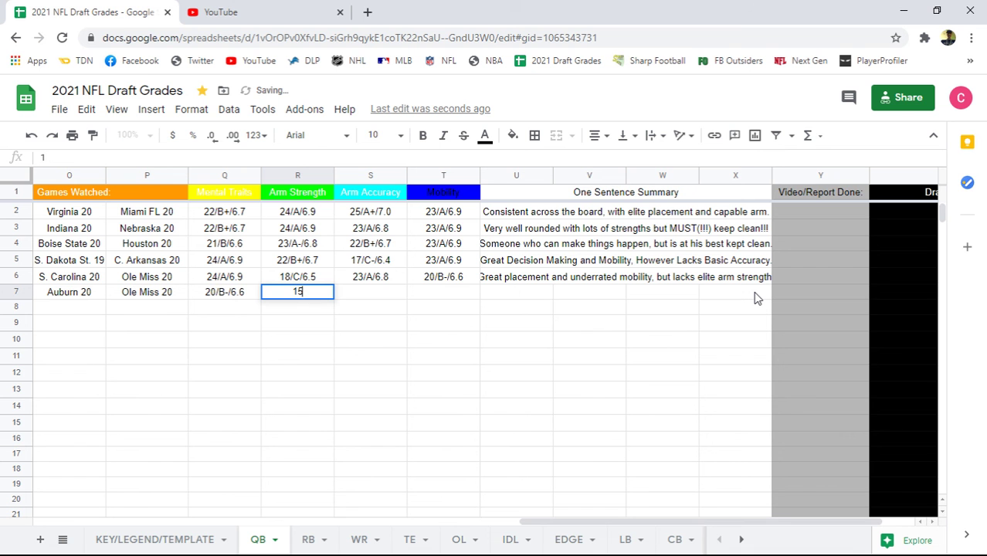
{"action": "type", "text": "/D-"}
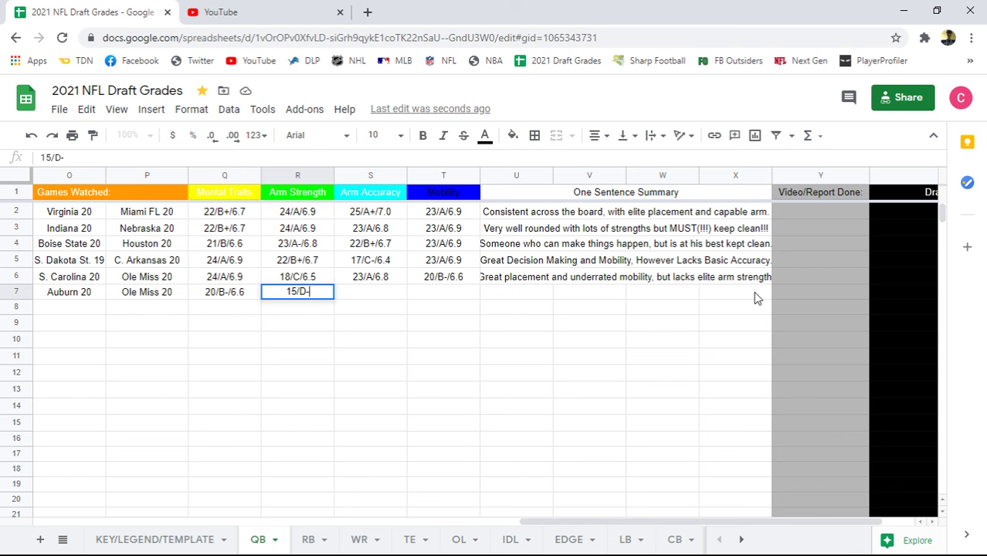
{"action": "type", "text": "/6.2"}
{"action": "key", "text": "Tab"}
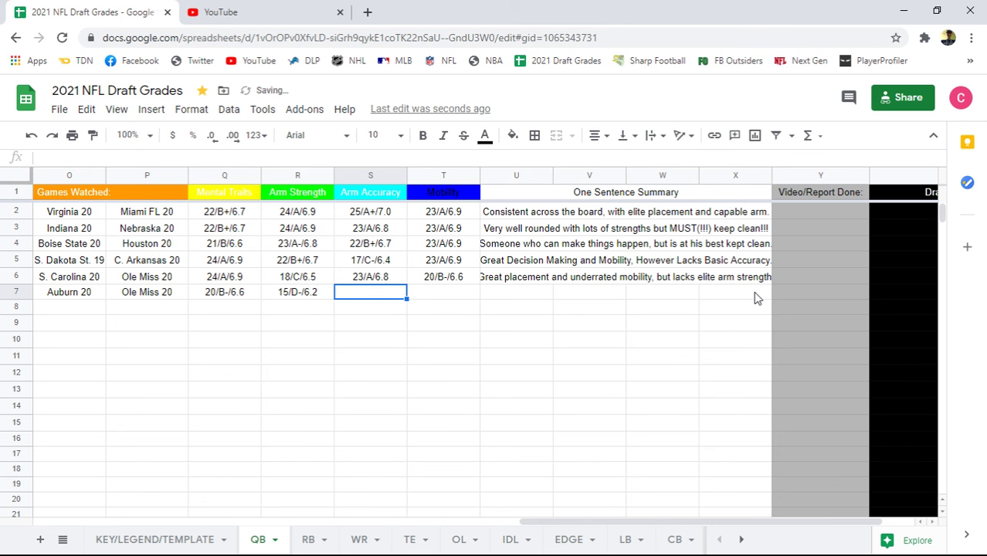
Step: Enter 21/B/6.7 as Mac Jones's Arm Accuracy grade in cell S7
{"action": "type", "text": "21"}
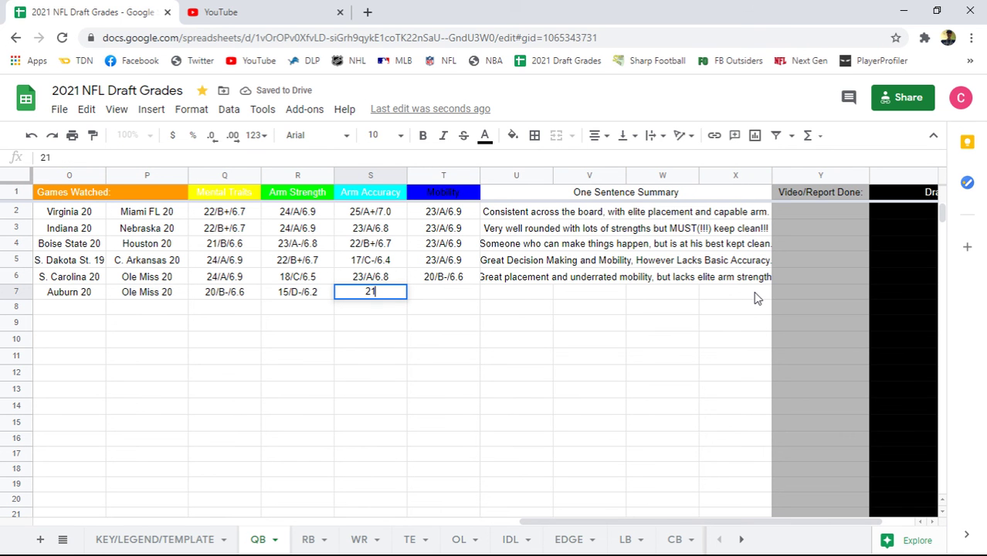
{"action": "type", "text": "/"}
{"action": "type", "text": "B"}
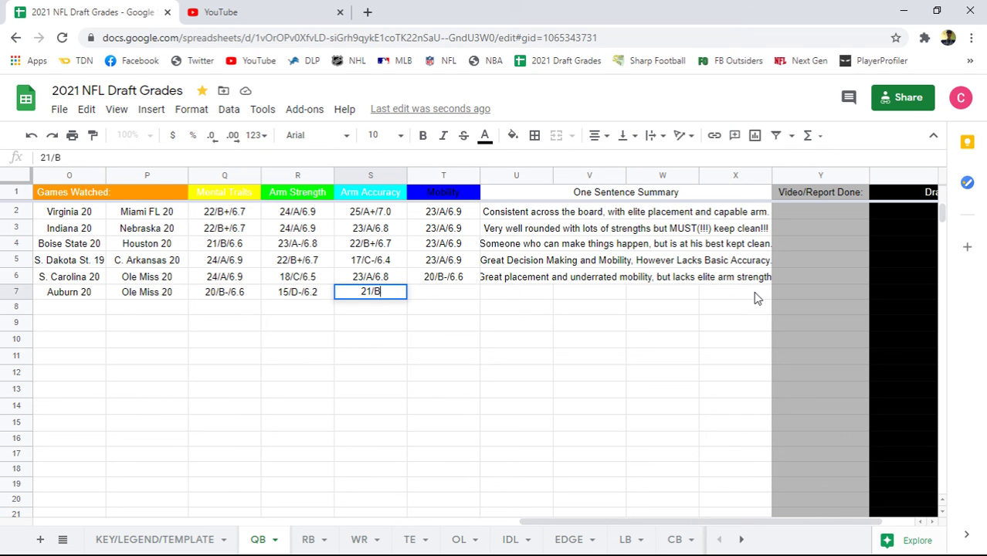
{"action": "type", "text": "/6.7"}
{"action": "key", "text": "Tab"}
{"action": "type", "text": "23"}
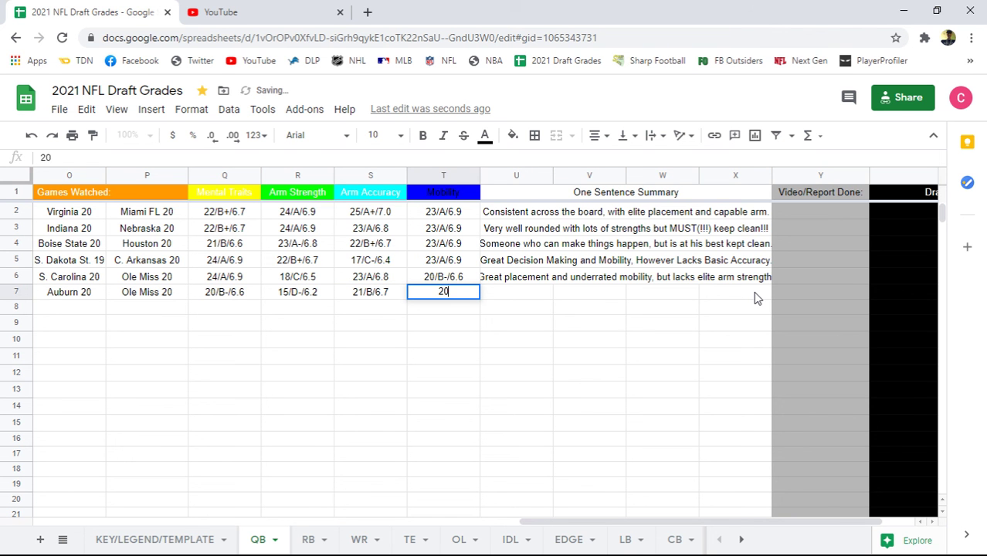
{"action": "key", "text": "BackSpace"}
{"action": "type", "text": "-"}
{"action": "key", "text": "BackSpace"}
{"action": "key", "text": "BackSpace"}
Step: Enter 10/F-/5.7 as Mac Jones's Mobility grade in cell T7
{"action": "type", "text": "10/F-"}
{"action": "key", "text": "BackSpace"}
{"action": "type", "text": "-"}
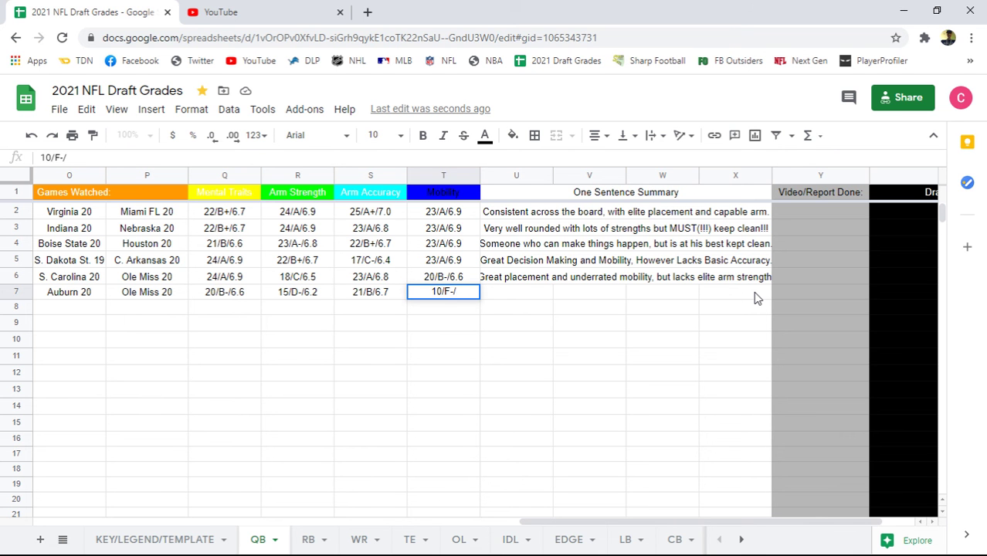
{"action": "type", "text": "/5.7"}
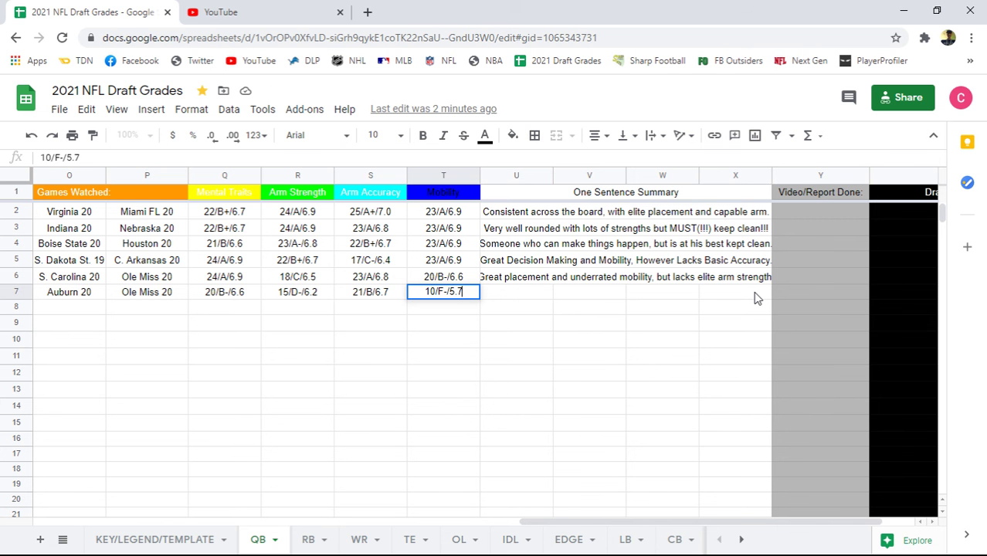
{"action": "key", "text": "Left"}
Step: Enter 66/100 as Mac Jones's 0-100 Grade in cell D7
{"action": "key", "text": "Left"}
{"action": "key", "text": "Left"}
{"action": "key", "text": "Left"}
{"action": "key", "text": "Left"}
{"action": "key", "text": "Left"}
{"action": "key", "text": "Left"}
{"action": "key", "text": "Left"}
{"action": "key", "text": "Left"}
{"action": "key", "text": "Left"}
{"action": "key", "text": "Left"}
{"action": "key", "text": "Left"}
{"action": "key", "text": "Left"}
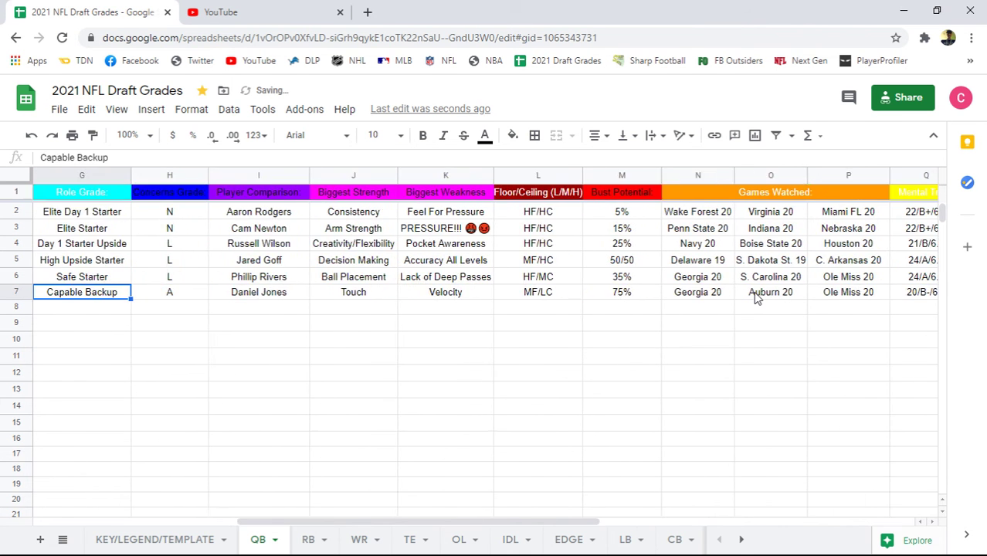
{"action": "key", "text": "Left"}
{"action": "key", "text": "Left"}
{"action": "key", "text": "Left"}
{"action": "key", "text": "Left"}
{"action": "key", "text": "Left"}
{"action": "key", "text": "Left"}
{"action": "key", "text": "Right"}
{"action": "key", "text": "Right"}
{"action": "key", "text": "Right"}
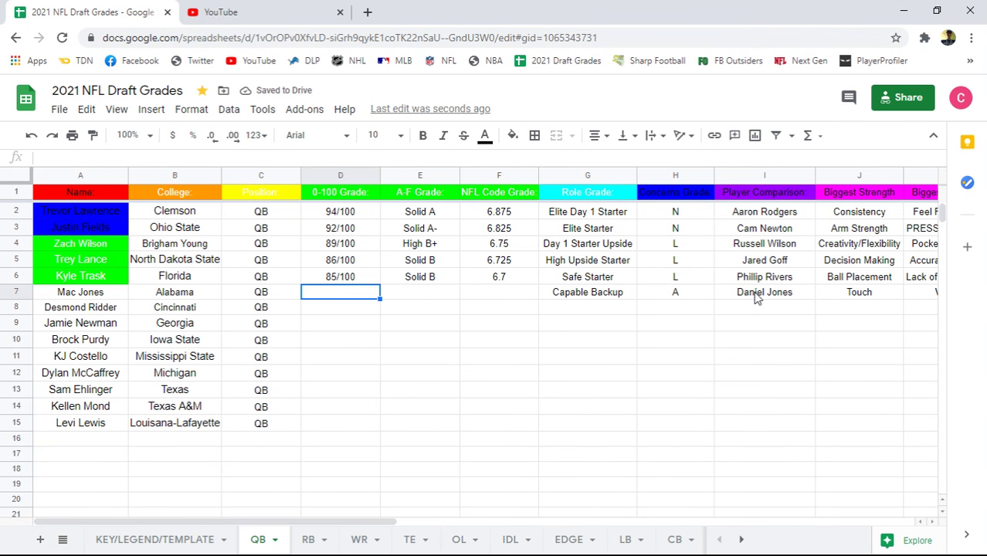
{"action": "type", "text": "66"}
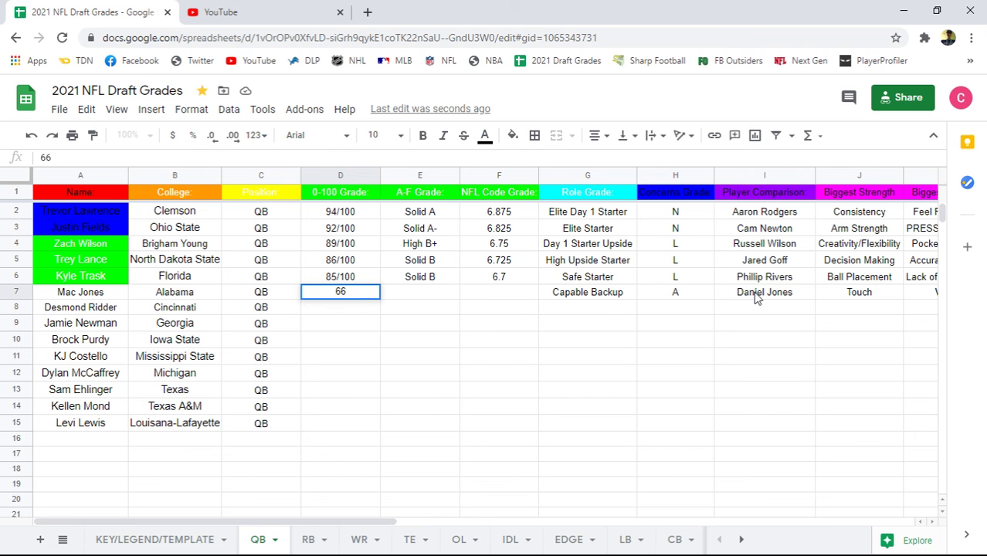
{"action": "type", "text": "/100"}
{"action": "key", "text": "Tab"}
Step: Enter Solid D as Mac Jones's A-F Grade in cell E7
{"action": "type", "text": "D"}
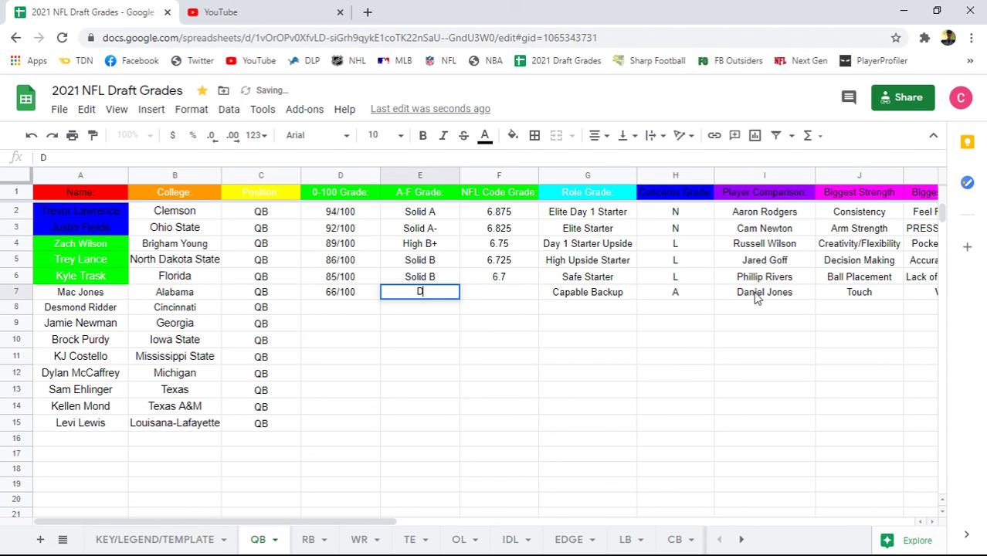
{"action": "key", "text": "BackSpace"}
{"action": "type", "text": "Solid D"}
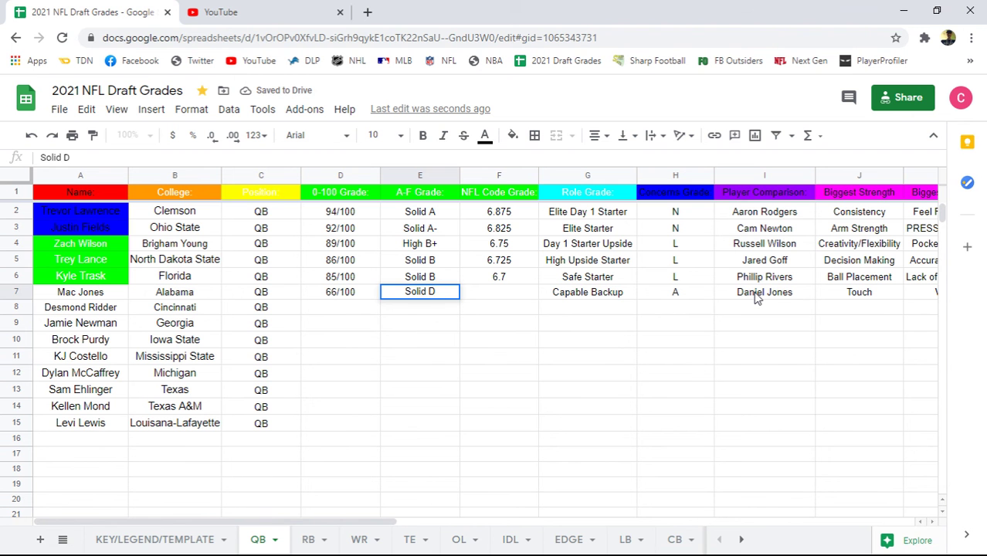
{"action": "key", "text": "Tab"}
{"action": "key", "text": "Tab"}
{"action": "key", "text": "Tab"}
{"action": "key", "text": "Tab"}
{"action": "key", "text": "Tab"}
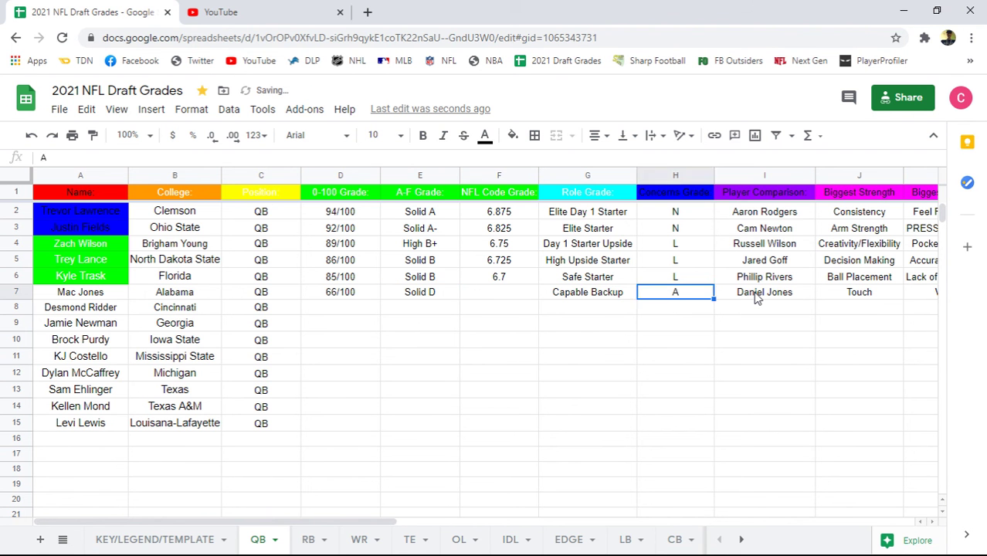
{"action": "key", "text": "Tab"}
{"action": "key", "text": "Tab"}
{"action": "key", "text": "Tab"}
{"action": "key", "text": "Tab"}
{"action": "key", "text": "Tab"}
{"action": "key", "text": "Tab"}
{"action": "key", "text": "Tab"}
{"action": "key", "text": "Tab"}
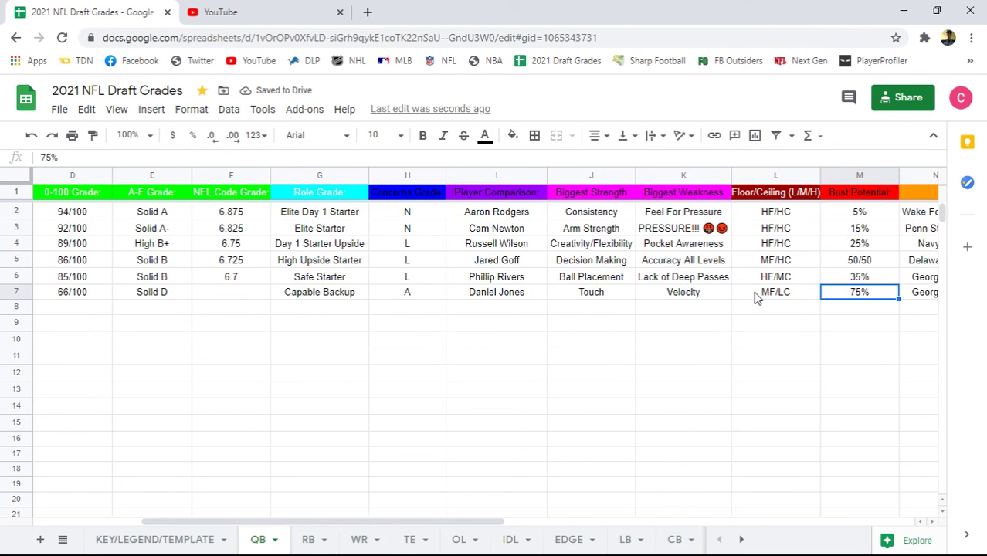
{"action": "key", "text": "Tab"}
{"action": "key", "text": "Tab"}
{"action": "key", "text": "Tab"}
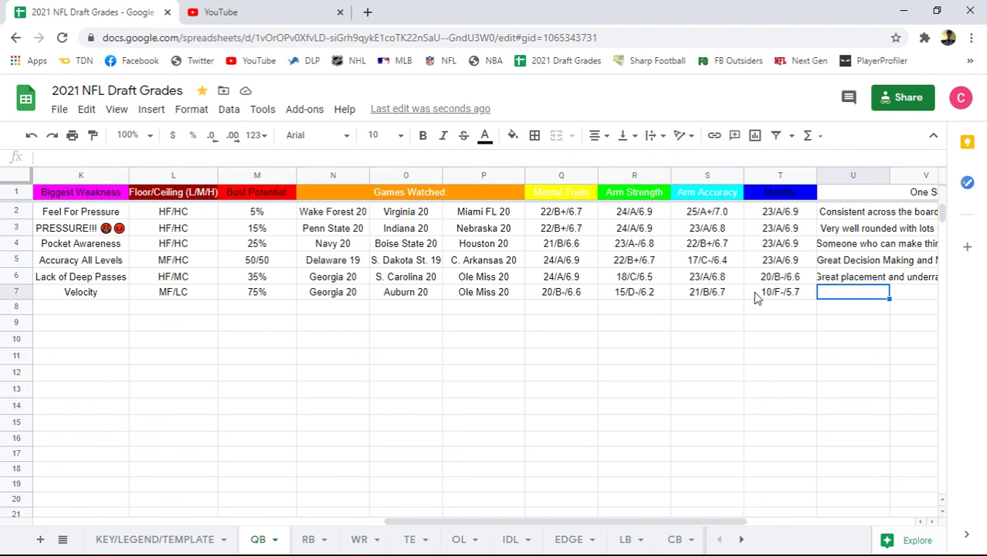
Step: Enter 6.3 as Mac Jones's NFL Code Grade in cell F7
{"action": "key", "text": "Left"}
{"action": "key", "text": "Left"}
{"action": "key", "text": "Left"}
{"action": "key", "text": "Left"}
{"action": "key", "text": "Left"}
{"action": "key", "text": "Left"}
{"action": "key", "text": "Left"}
{"action": "key", "text": "Left"}
{"action": "key", "text": "Left"}
{"action": "key", "text": "Left"}
{"action": "key", "text": "Left"}
{"action": "key", "text": "Left"}
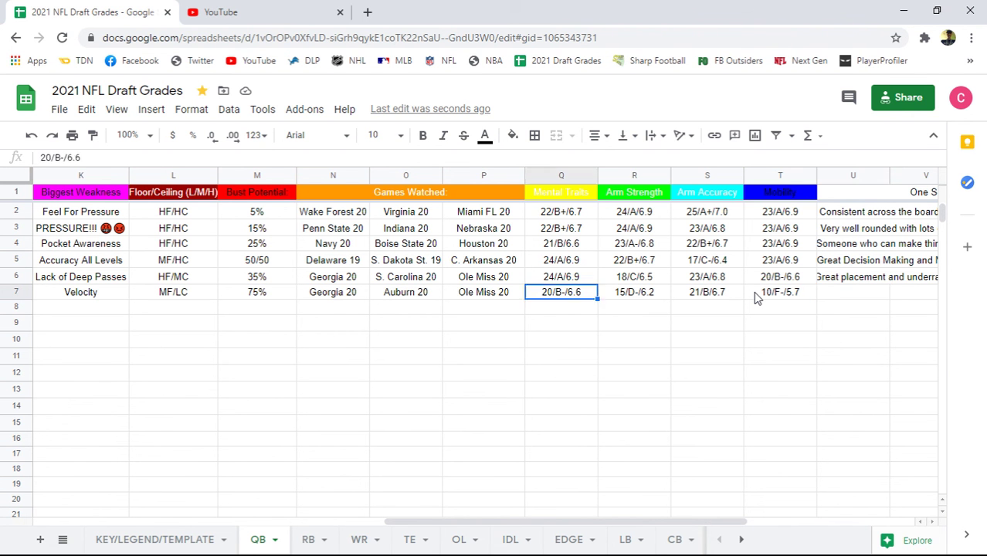
{"action": "key", "text": "Left"}
{"action": "key", "text": "Left"}
{"action": "key", "text": "Left"}
{"action": "key", "text": "Left"}
{"action": "key", "text": "Left"}
{"action": "key", "text": "Left"}
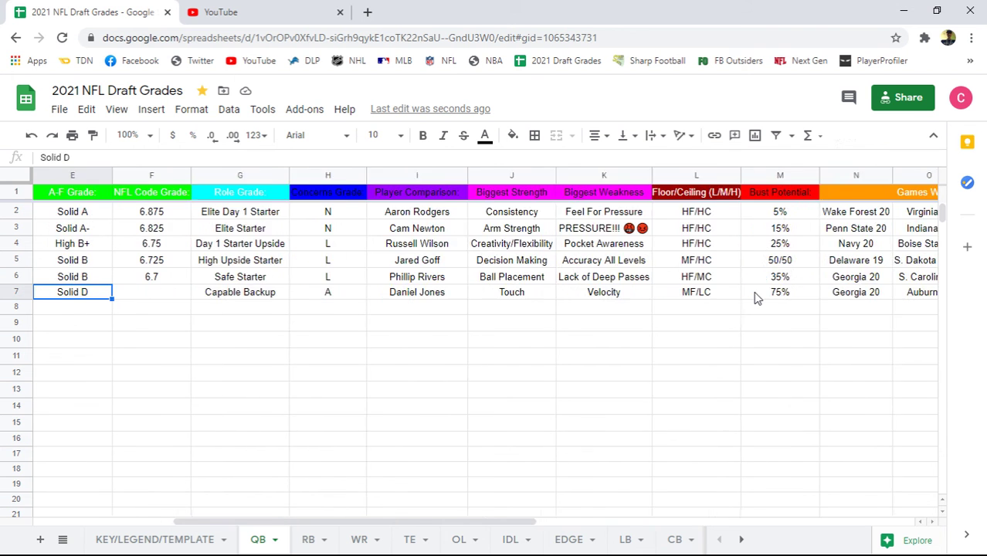
{"action": "key", "text": "Right"}
{"action": "key", "text": "Right"}
{"action": "key", "text": "Right"}
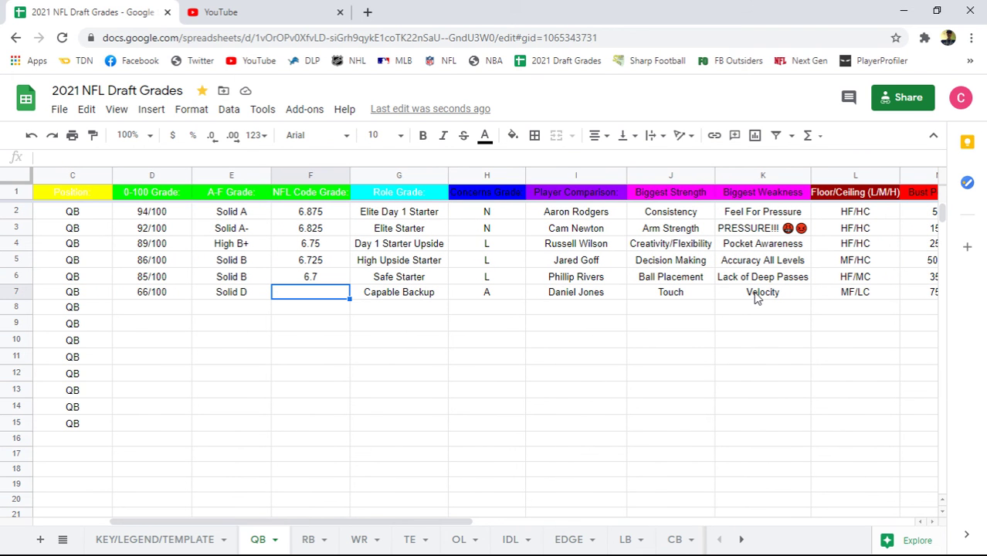
{"action": "type", "text": "6.3"}
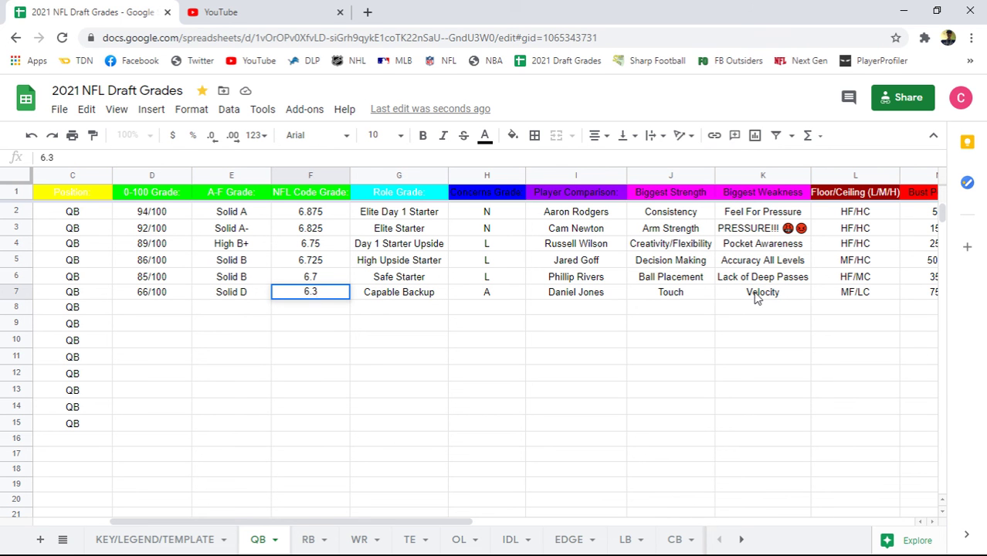
{"action": "key", "text": "Left"}
Step: Check Mac Jones's overall grades and role details in row 7 against the other quarterbacks
{"action": "key", "text": "Left"}
{"action": "key", "text": "Left"}
{"action": "key", "text": "Left"}
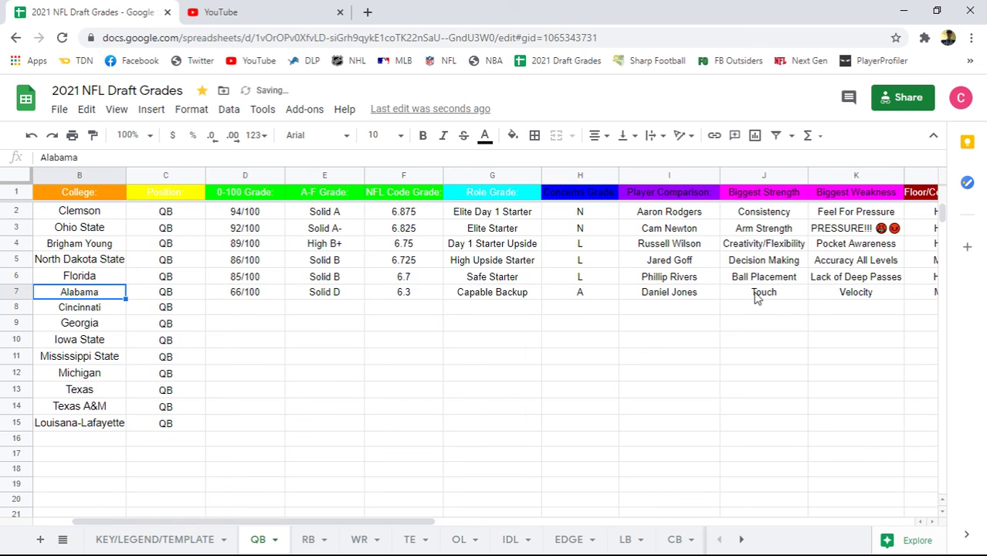
{"action": "key", "text": "Left"}
{"action": "key", "text": "Right"}
{"action": "key", "text": "Right"}
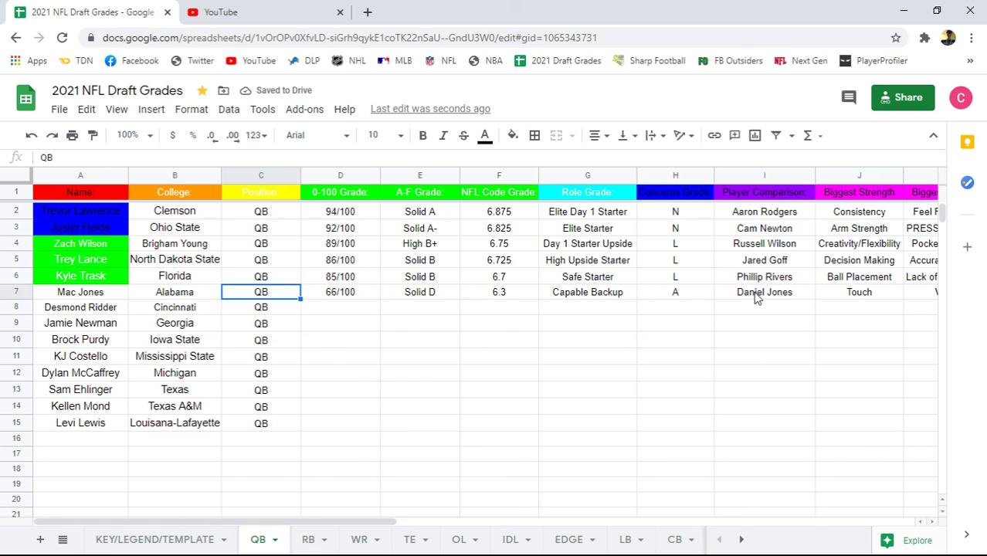
{"action": "key", "text": "Right"}
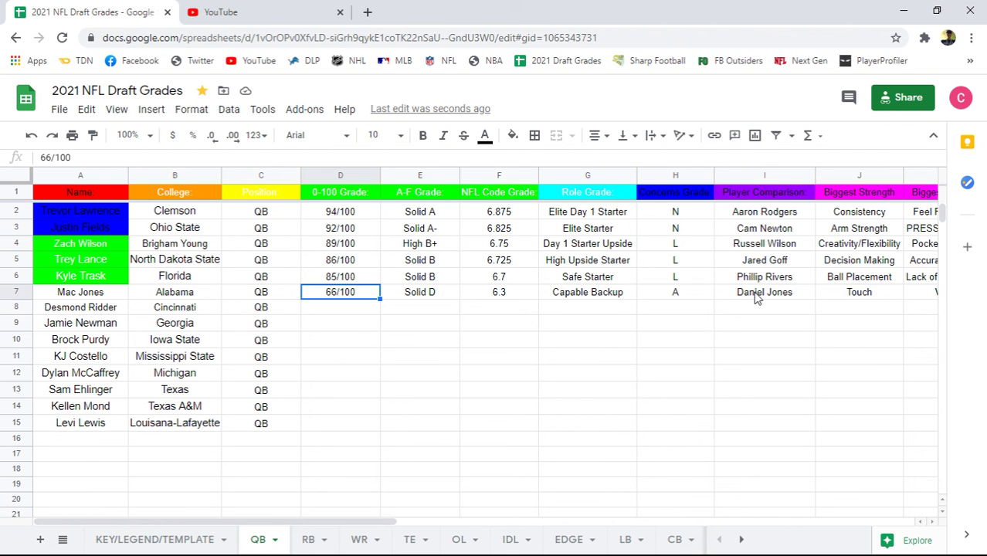
{"action": "key", "text": "Up"}
{"action": "key", "text": "Down"}
{"action": "key", "text": "Down"}
{"action": "key", "text": "Up"}
{"action": "key", "text": "Right"}
{"action": "key", "text": "Right"}
{"action": "key", "text": "Right"}
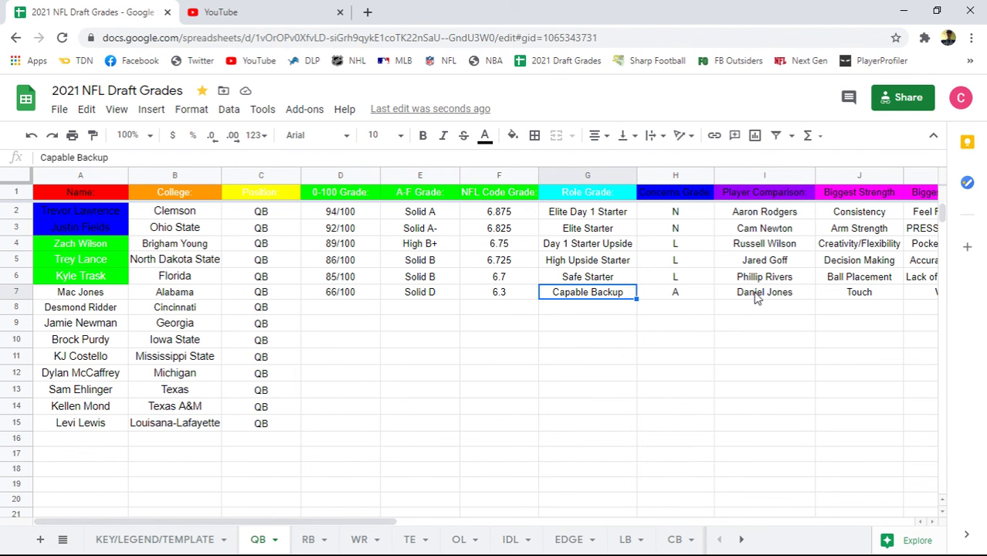
{"action": "key", "text": "Right"}
{"action": "key", "text": "Right"}
{"action": "key", "text": "Right"}
{"action": "key", "text": "Right"}
{"action": "key", "text": "Left"}
{"action": "key", "text": "Left"}
{"action": "key", "text": "Left"}
{"action": "key", "text": "Left"}
{"action": "key", "text": "Left"}
{"action": "key", "text": "Left"}
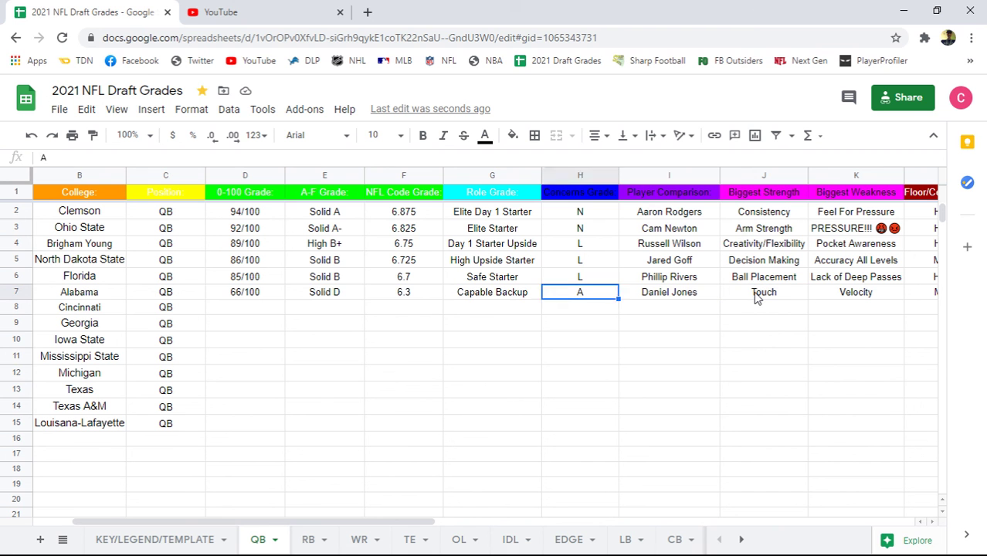
{"action": "key", "text": "Left"}
{"action": "key", "text": "Right"}
{"action": "key", "text": "Right"}
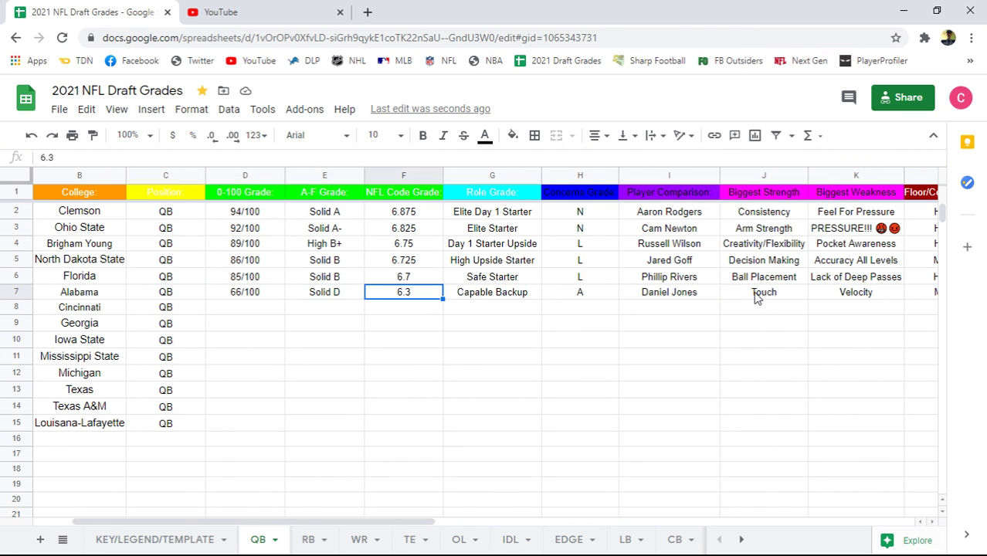
{"action": "key", "text": "Left"}
{"action": "key", "text": "Left"}
{"action": "key", "text": "Right"}
{"action": "key", "text": "Right"}
{"action": "key", "text": "Right"}
{"action": "key", "text": "Left"}
{"action": "key", "text": "Left"}
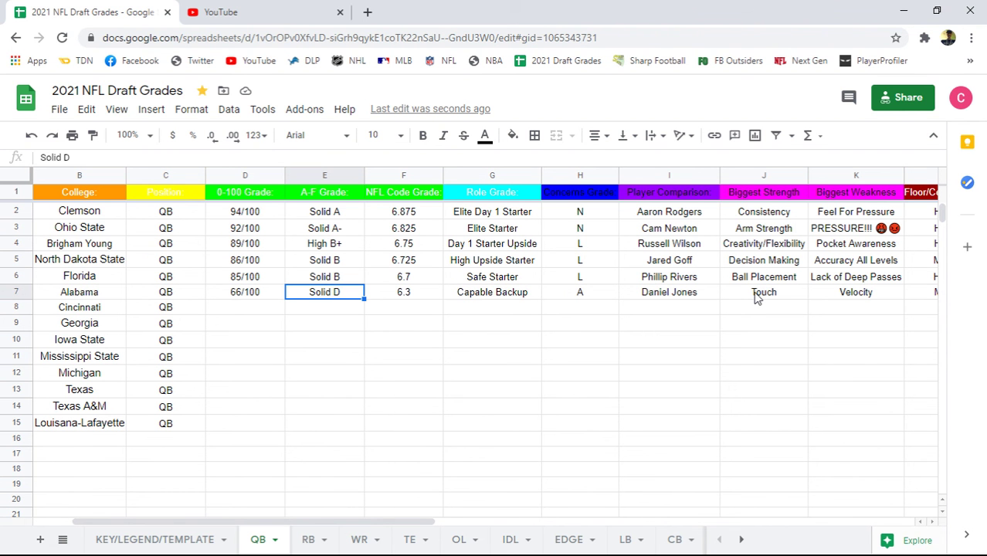
{"action": "key", "text": "Left"}
{"action": "key", "text": "Left"}
{"action": "key", "text": "Left"}
{"action": "key", "text": "Left"}
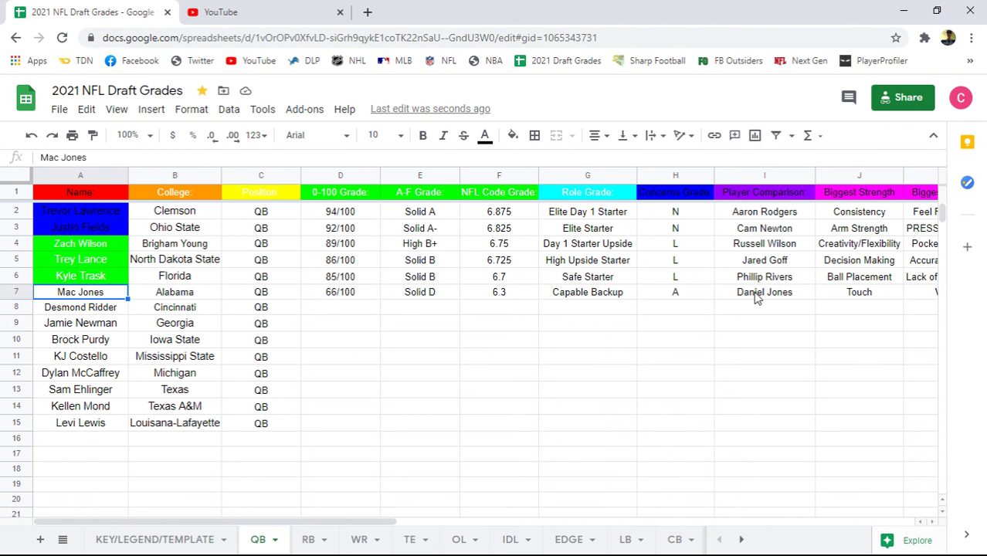
Step: Review Mac Jones's full evaluation in row 7 from his name through the games watched and trait grades
{"action": "key", "text": "Right"}
{"action": "key", "text": "Right"}
{"action": "key", "text": "Right"}
{"action": "key", "text": "Right"}
{"action": "key", "text": "Right"}
{"action": "key", "text": "Right"}
{"action": "key", "text": "Right"}
{"action": "key", "text": "Right"}
{"action": "key", "text": "Right"}
{"action": "key", "text": "Right"}
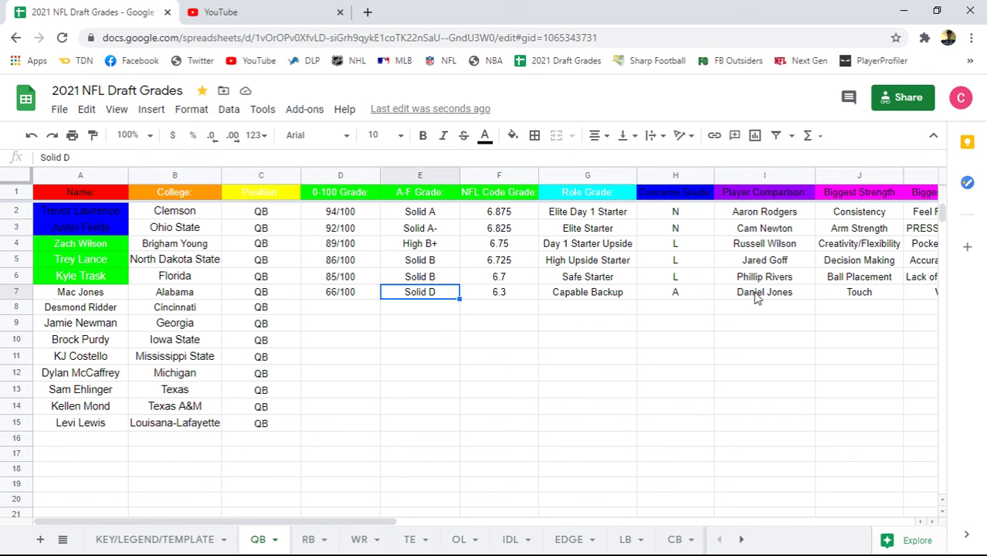
{"action": "key", "text": "Right"}
{"action": "key", "text": "Right"}
{"action": "key", "text": "Right"}
{"action": "key", "text": "Right"}
{"action": "key", "text": "Right"}
{"action": "key", "text": "Right"}
{"action": "key", "text": "Right"}
{"action": "key", "text": "Right"}
{"action": "key", "text": "Right"}
{"action": "key", "text": "Right"}
{"action": "key", "text": "Right"}
{"action": "key", "text": "Right"}
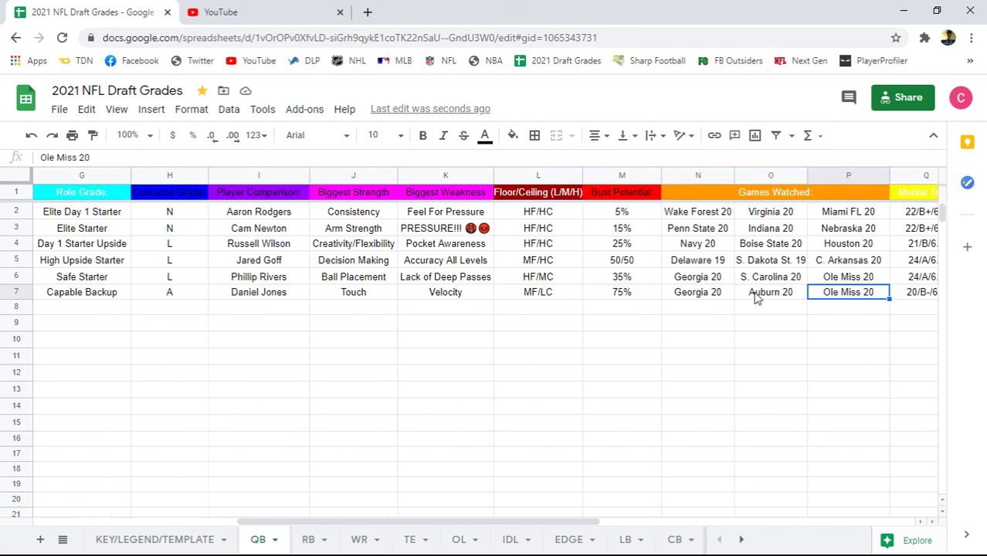
{"action": "key", "text": "Right"}
{"action": "key", "text": "Left"}
{"action": "key", "text": "Left"}
{"action": "key", "text": "Left"}
{"action": "key", "text": "Left"}
{"action": "key", "text": "Left"}
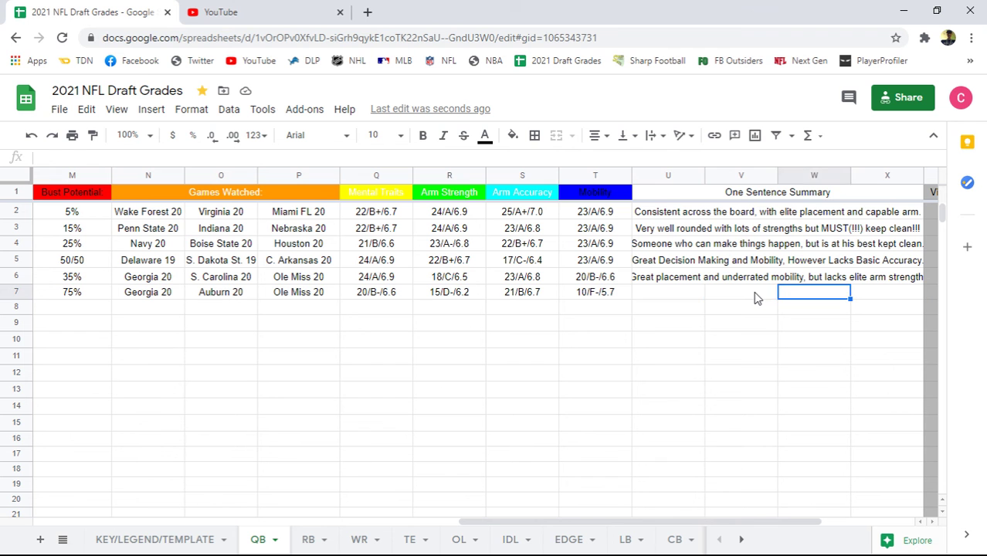
{"action": "key", "text": "Left"}
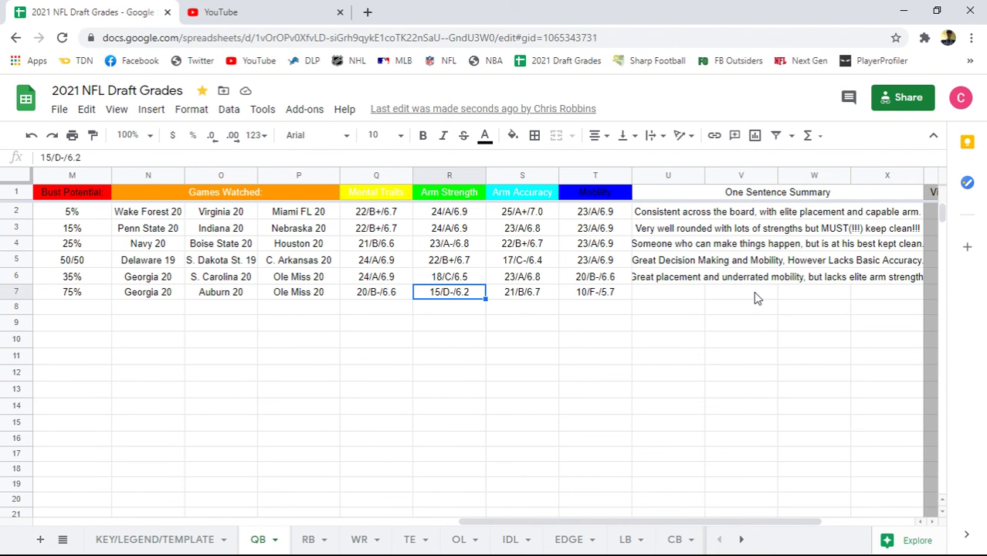
Step: Merge cells U7 to X7 under One Sentence Summary into a single cell
{"action": "key", "text": "Right"}
{"action": "key", "text": "Right"}
{"action": "key", "text": "Right"}
{"action": "key", "text": "Right"}
{"action": "key", "text": "Right"}
{"action": "key", "text": "Right"}
{"action": "key", "text": "Right"}
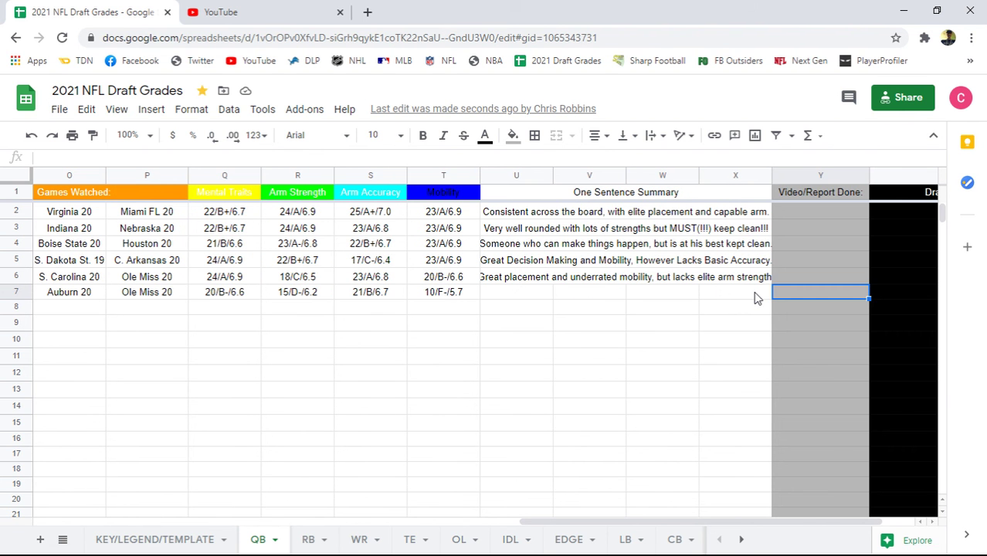
{"action": "left_click_drag", "start_coordinate": [544, 295], "coordinate": [732, 302]}
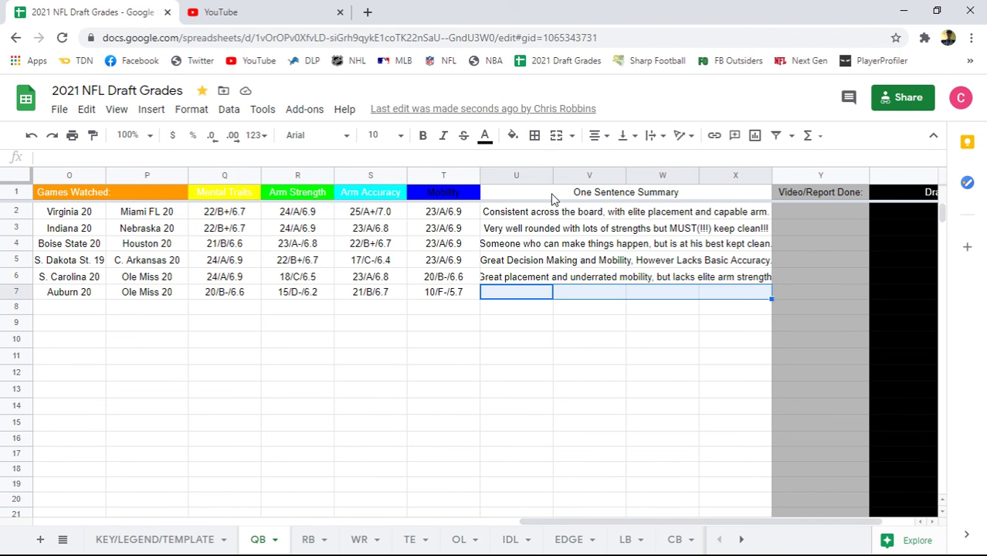
{"action": "left_click", "coordinate": [559, 137]}
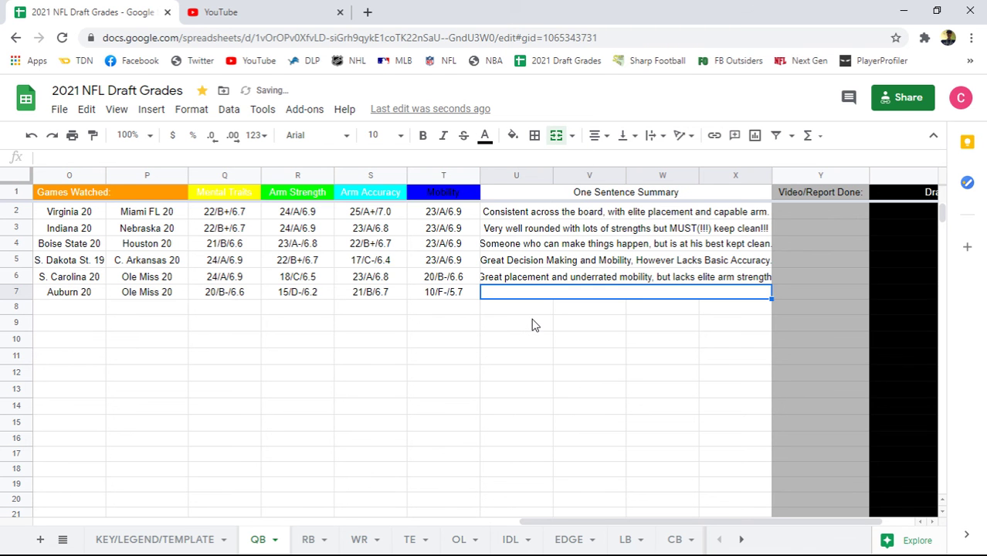
Step: Widen column X slightly so the one-sentence summaries fit, keeping the merged summary cell in row 7 selected
{"action": "key", "text": "Down"}
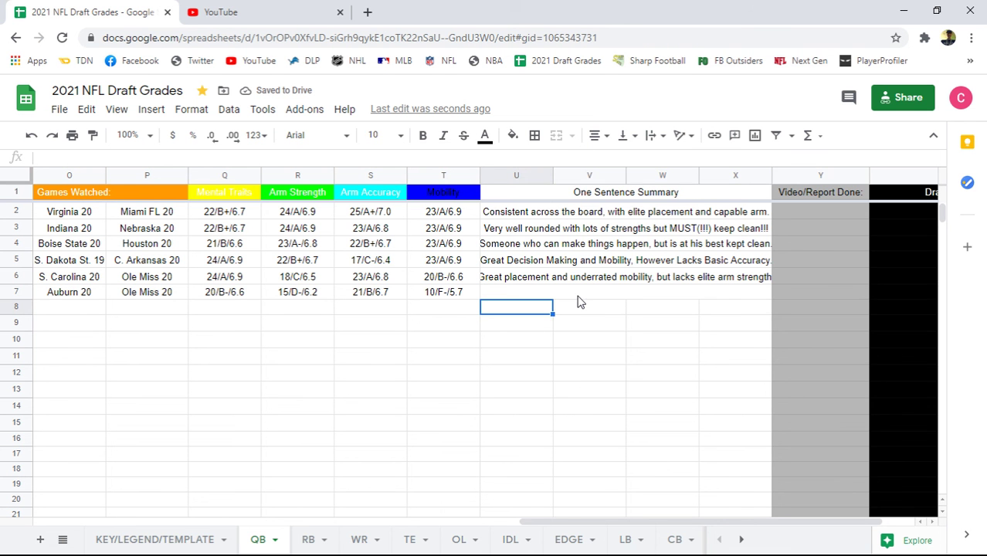
{"action": "left_click", "coordinate": [578, 296]}
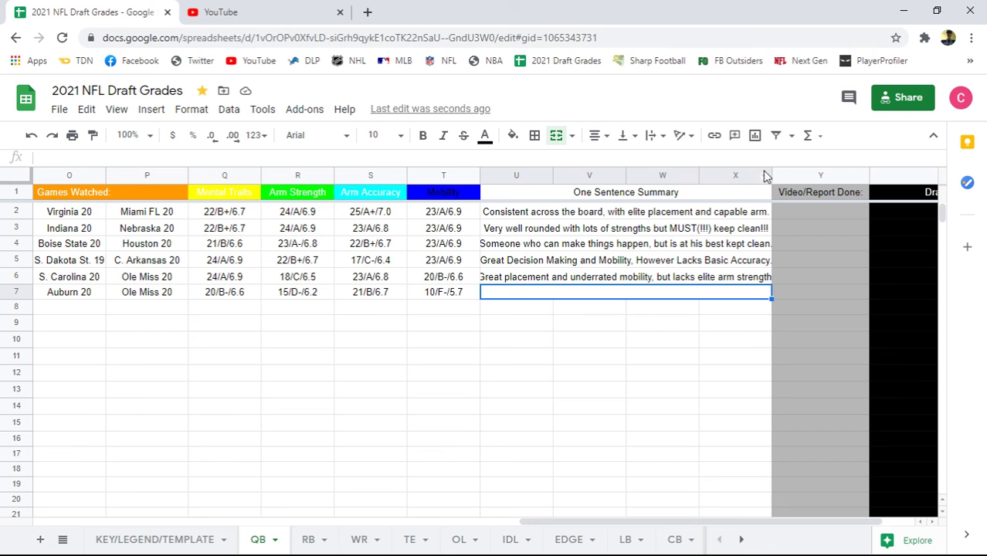
{"action": "left_click_drag", "start_coordinate": [776, 173], "coordinate": [780, 173]}
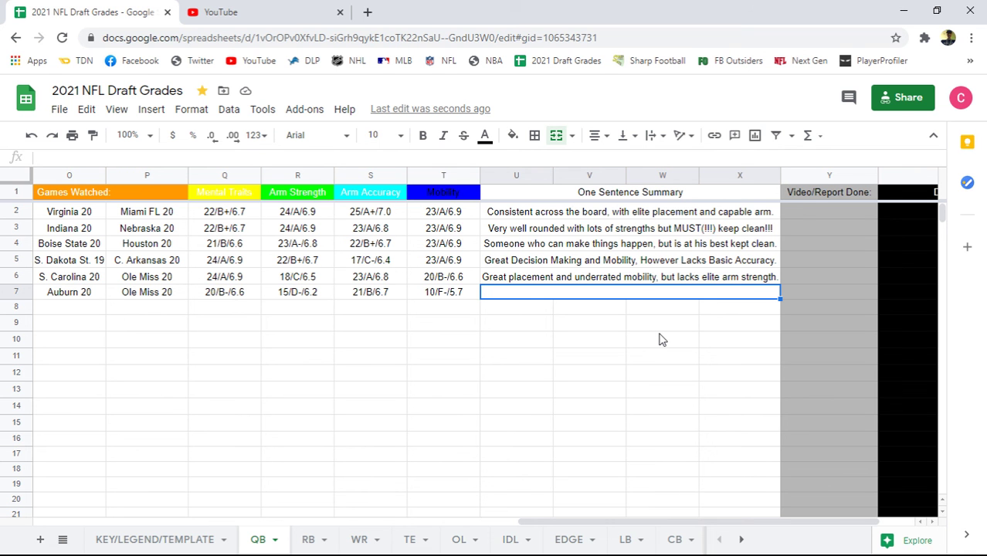
Step: Enter the one-sentence summary in row 7 as "Potential to develop accuracy and mental traits, but trash arm strength."
{"action": "type", "text": "Potentia"}
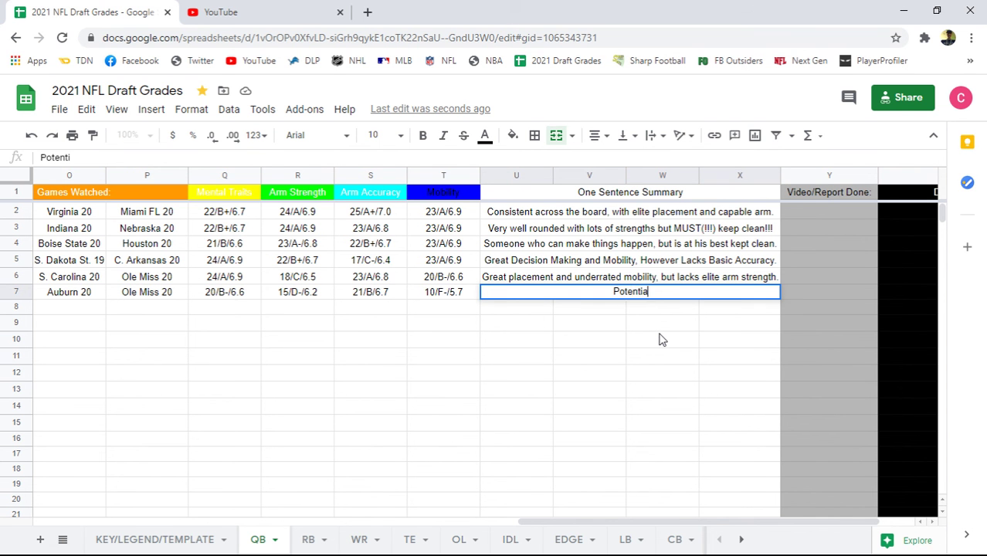
{"action": "type", "text": "l to develop"}
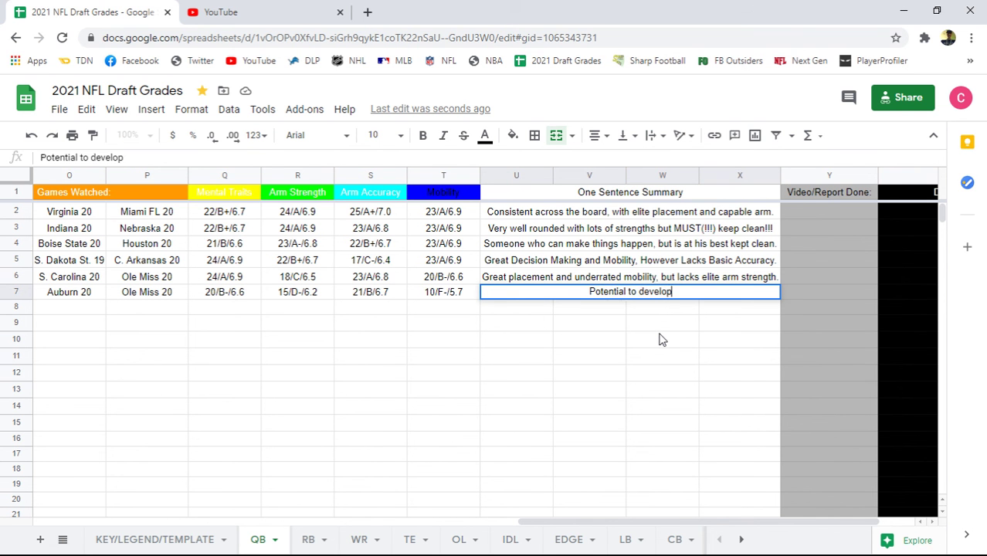
{"action": "type", "text": " accuarcy a"}
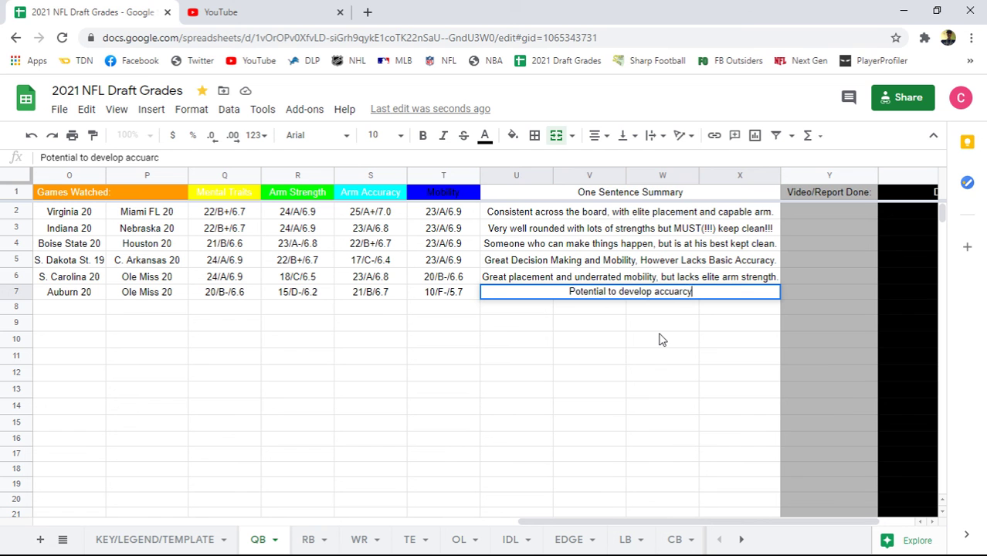
{"action": "key", "text": "BackSpace"}
{"action": "key", "text": "BackSpace"}
{"action": "key", "text": "BackSpace"}
{"action": "key", "text": "BackSpace"}
{"action": "key", "text": "BackSpace"}
{"action": "type", "text": "cy a"}
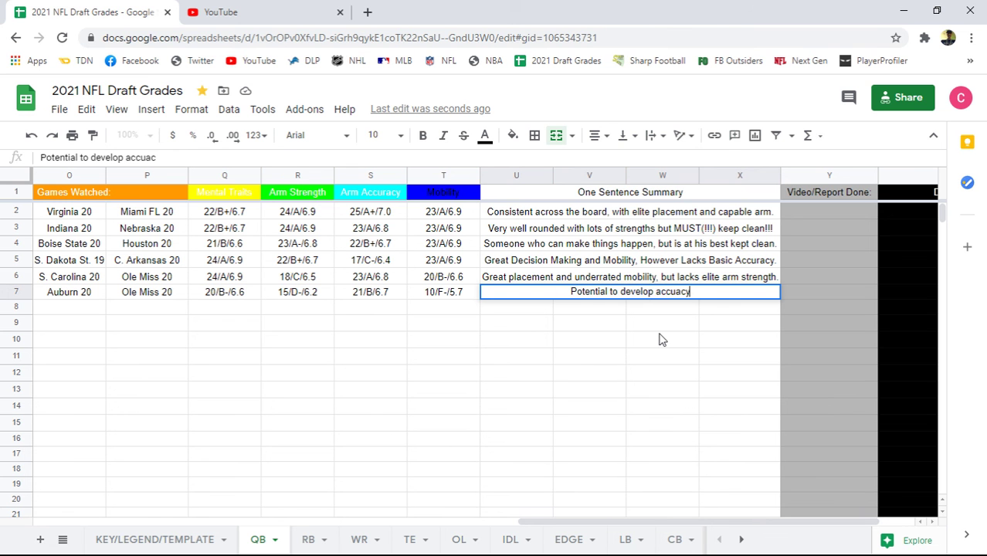
{"action": "key", "text": "BackSpace"}
{"action": "key", "text": "BackSpace"}
{"action": "key", "text": "BackSpace"}
{"action": "key", "text": "BackSpace"}
{"action": "key", "text": "BackSpace"}
{"action": "type", "text": "rac"}
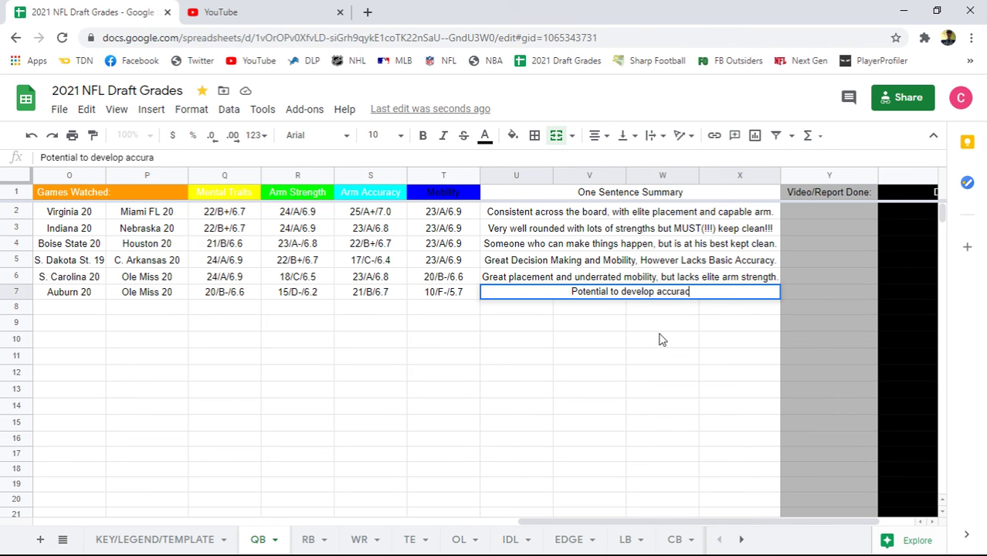
{"action": "type", "text": "y and ment"}
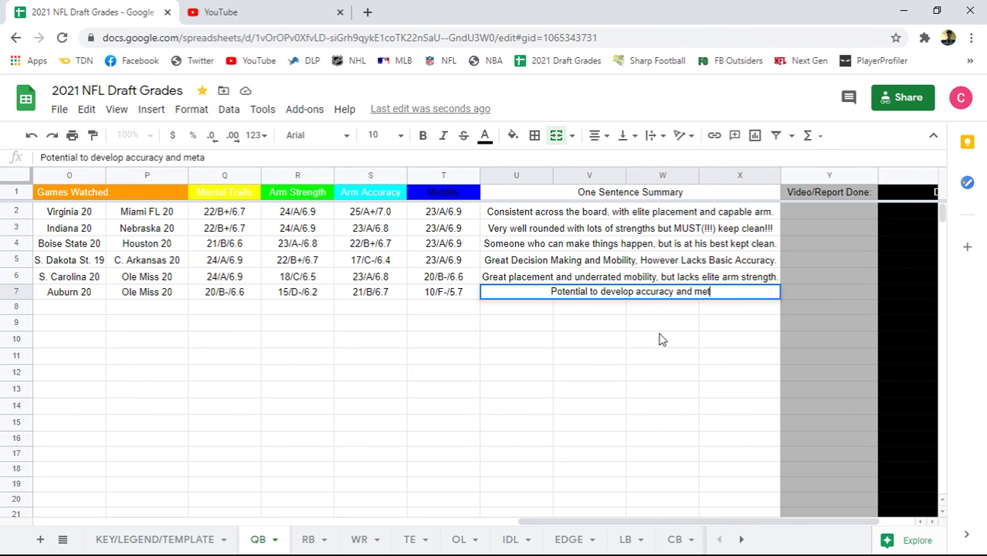
{"action": "type", "text": "al traits, b"}
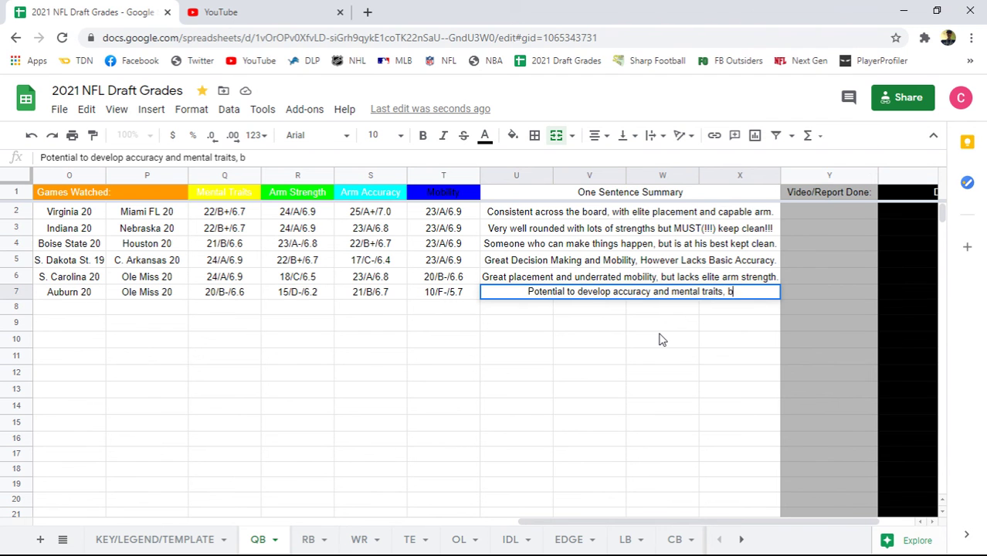
{"action": "type", "text": "ut trash a"}
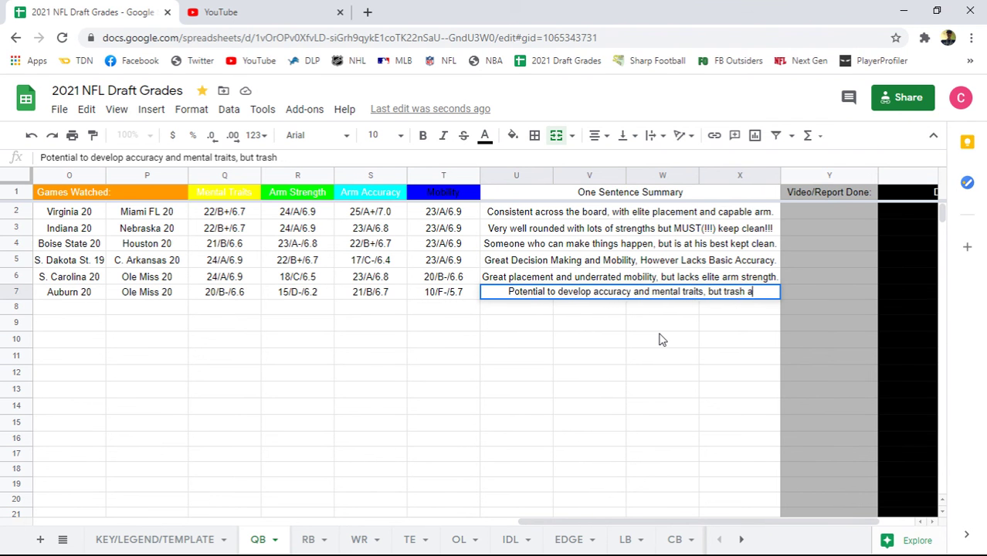
{"action": "type", "text": "rm str"}
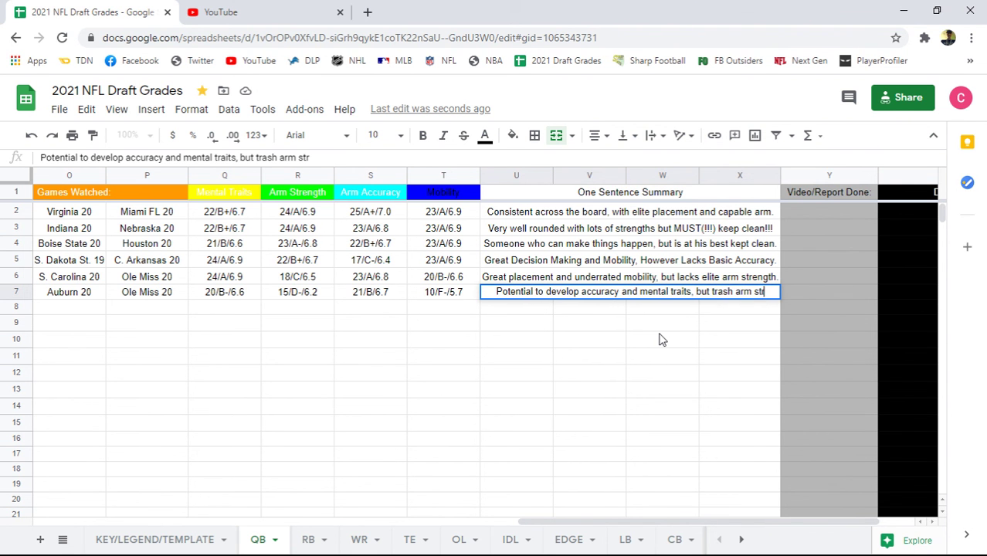
{"action": "type", "text": "ength."}
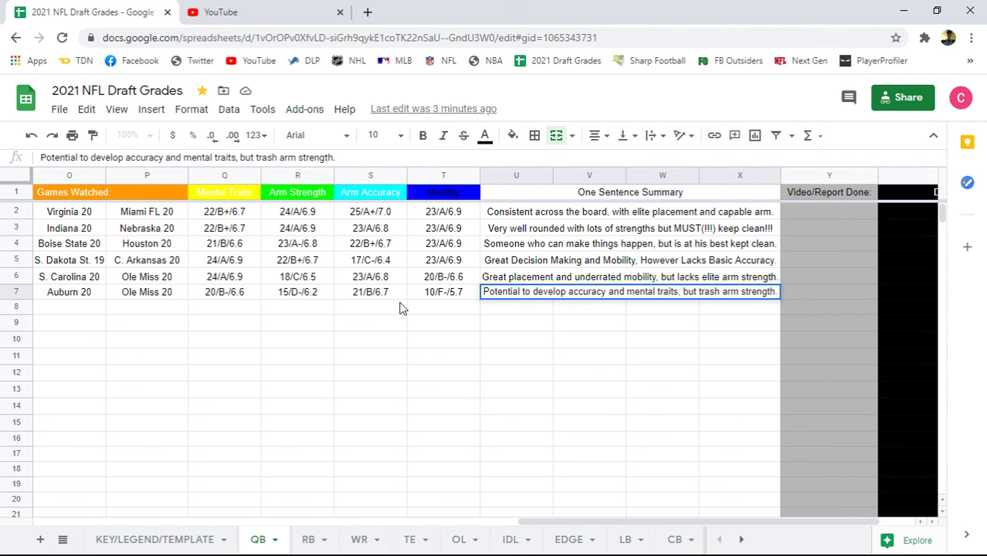
{"action": "key", "text": "Return"}
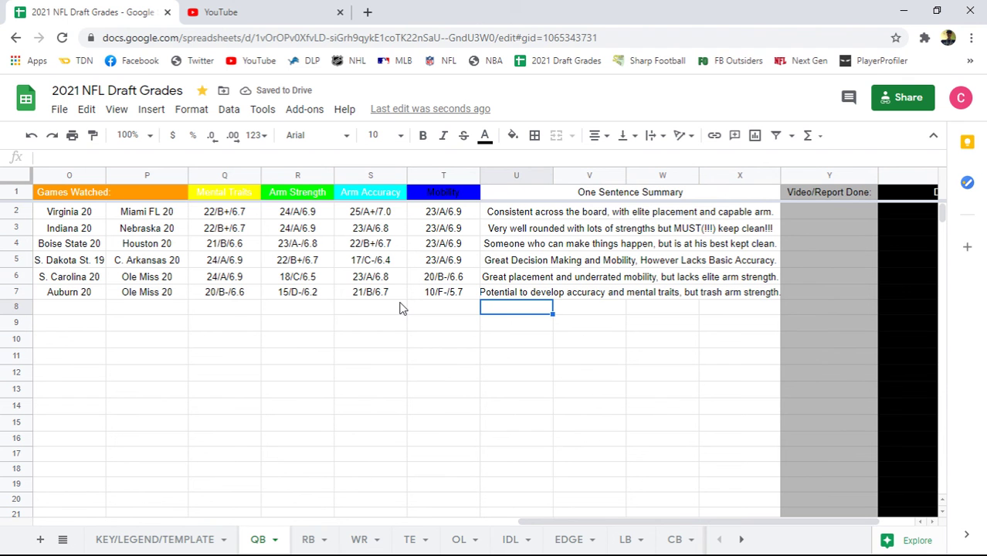
{"action": "key", "text": "Left"}
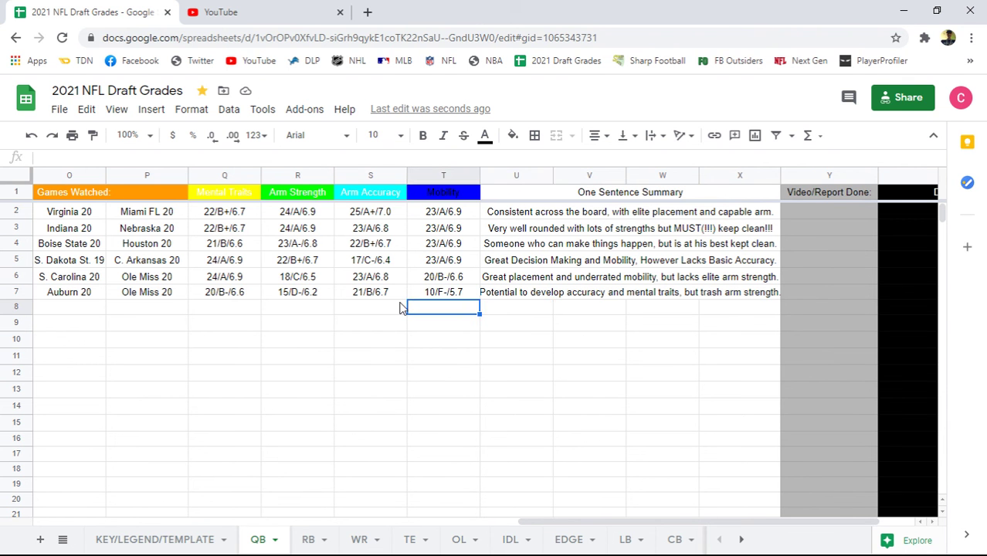
{"action": "key", "text": "Right"}
{"action": "key", "text": "Right"}
{"action": "key", "text": "Right"}
{"action": "key", "text": "Right"}
{"action": "key", "text": "Right"}
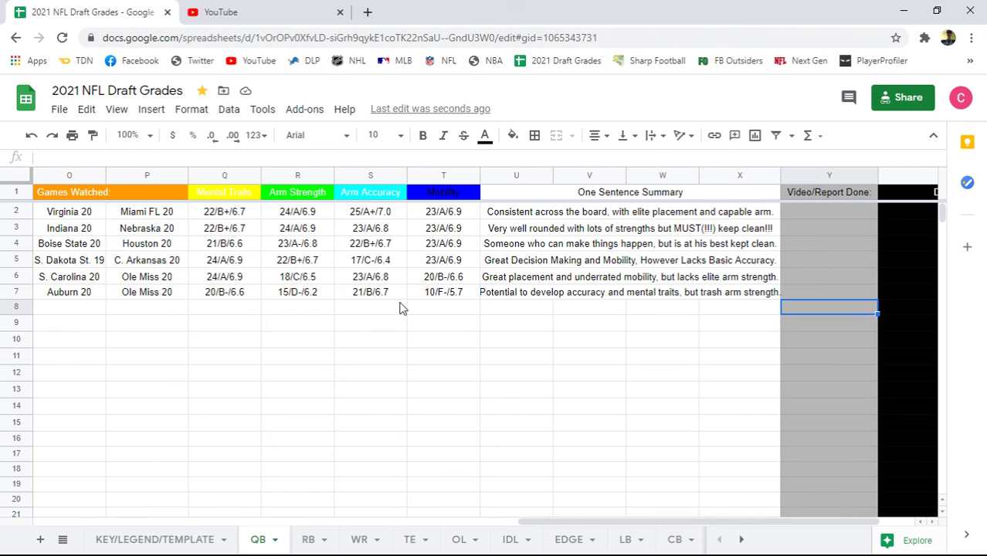
{"action": "key", "text": "Up"}
{"action": "key", "text": "Down"}
{"action": "key", "text": "Left"}
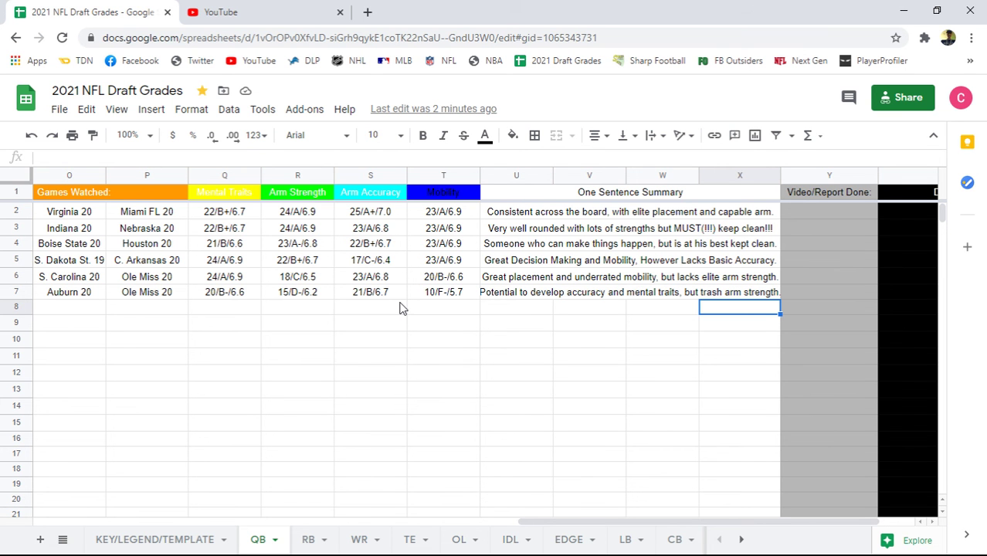
Step: Look back over the graded quarterbacks from the one-sentence summaries to the name column
{"action": "key", "text": "Up"}
{"action": "key", "text": "Up"}
{"action": "key", "text": "Up"}
{"action": "key", "text": "Up"}
{"action": "key", "text": "Up"}
{"action": "key", "text": "Up"}
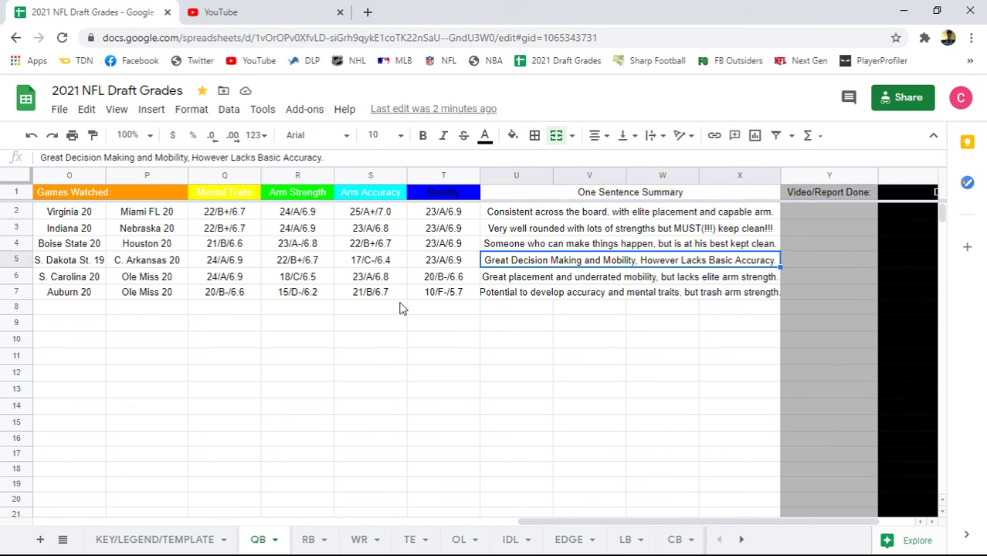
{"action": "key", "text": "Left"}
{"action": "key", "text": "Left"}
{"action": "key", "text": "Left"}
{"action": "key", "text": "Left"}
{"action": "key", "text": "Left"}
{"action": "key", "text": "Left"}
{"action": "key", "text": "Left"}
{"action": "key", "text": "Left"}
{"action": "key", "text": "Left"}
{"action": "key", "text": "Left"}
{"action": "key", "text": "Left"}
{"action": "key", "text": "Left"}
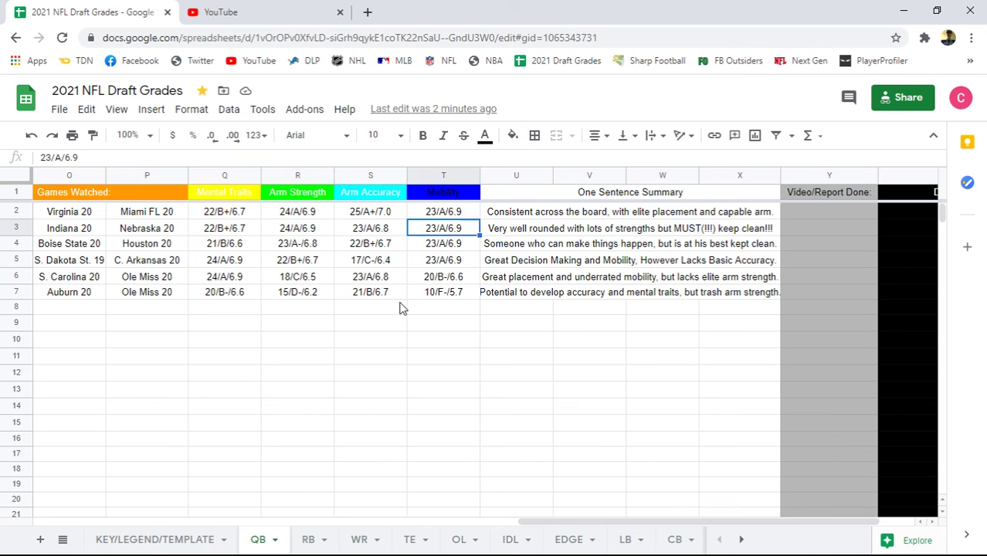
{"action": "key", "text": "Left"}
{"action": "key", "text": "Left"}
{"action": "key", "text": "Left"}
{"action": "key", "text": "Left"}
{"action": "key", "text": "Left"}
{"action": "key", "text": "Left"}
{"action": "key", "text": "Left"}
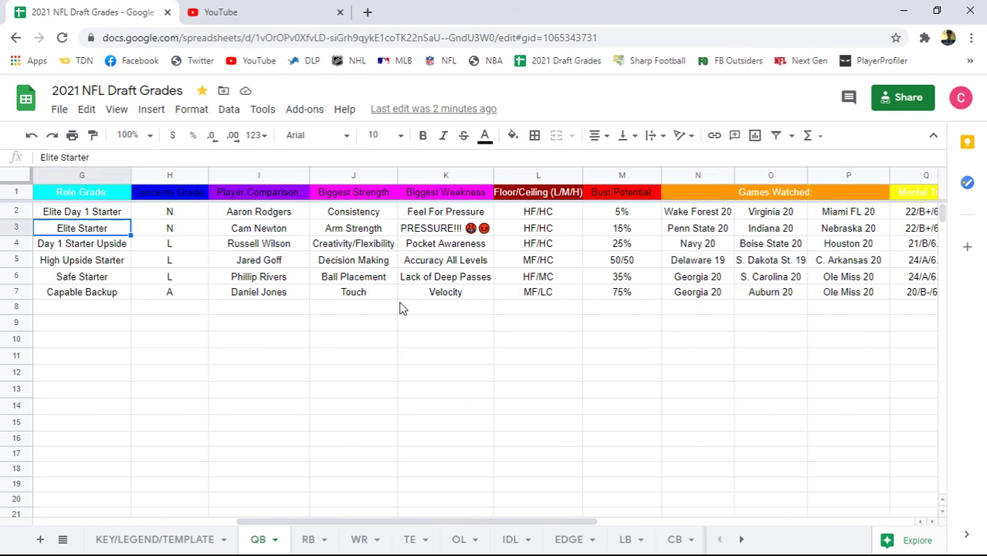
{"action": "key", "text": "Left"}
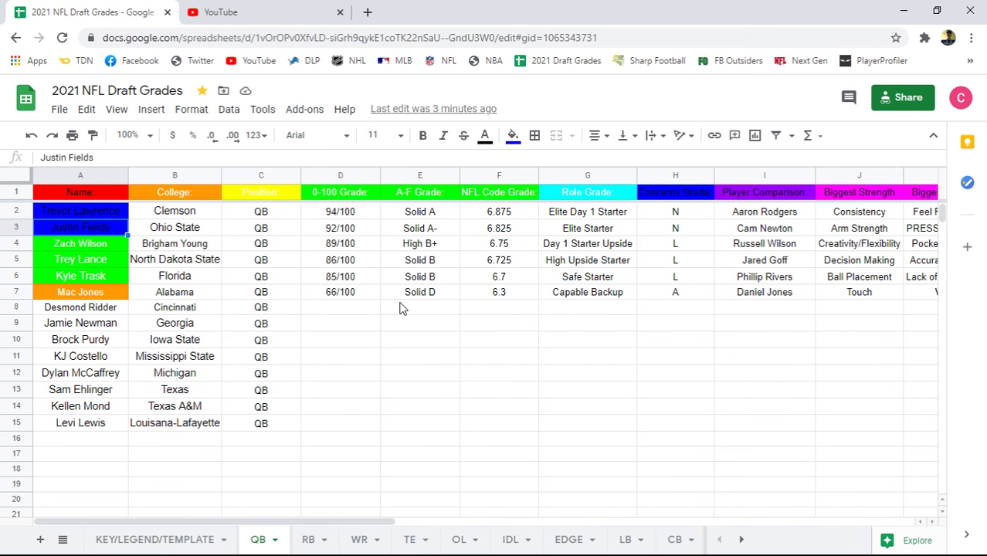
Step: Review Justin Fields's evaluation in row 3 from his name across to the trait grades and one-sentence summary
{"action": "key", "text": "Right"}
{"action": "key", "text": "Right"}
{"action": "key", "text": "Right"}
{"action": "key", "text": "Right"}
{"action": "key", "text": "Right"}
{"action": "key", "text": "Right"}
{"action": "key", "text": "Right"}
{"action": "key", "text": "Right"}
{"action": "key", "text": "Right"}
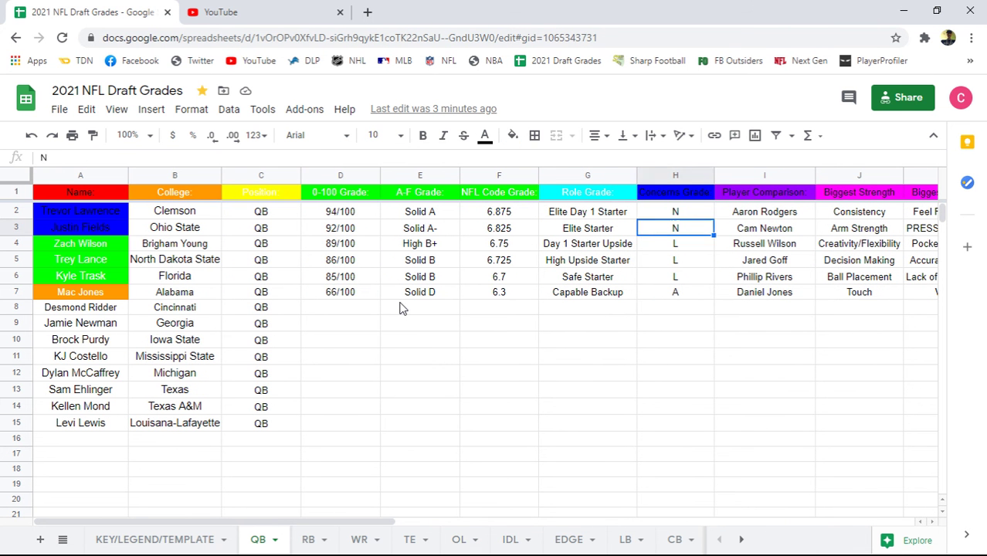
{"action": "key", "text": "Right"}
{"action": "key", "text": "Right"}
{"action": "key", "text": "Right"}
{"action": "key", "text": "Right"}
{"action": "key", "text": "Right"}
{"action": "key", "text": "Right"}
{"action": "key", "text": "Right"}
{"action": "key", "text": "Right"}
{"action": "key", "text": "Right"}
{"action": "key", "text": "Right"}
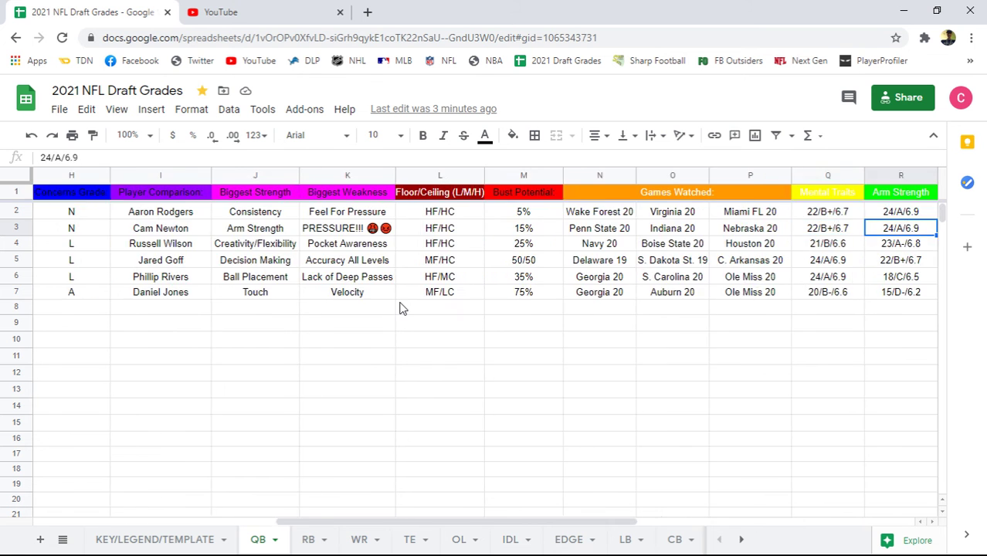
{"action": "key", "text": "Right"}
{"action": "key", "text": "Right"}
{"action": "key", "text": "Right"}
{"action": "key", "text": "Left"}
{"action": "key", "text": "Left"}
{"action": "key", "text": "Left"}
{"action": "key", "text": "Left"}
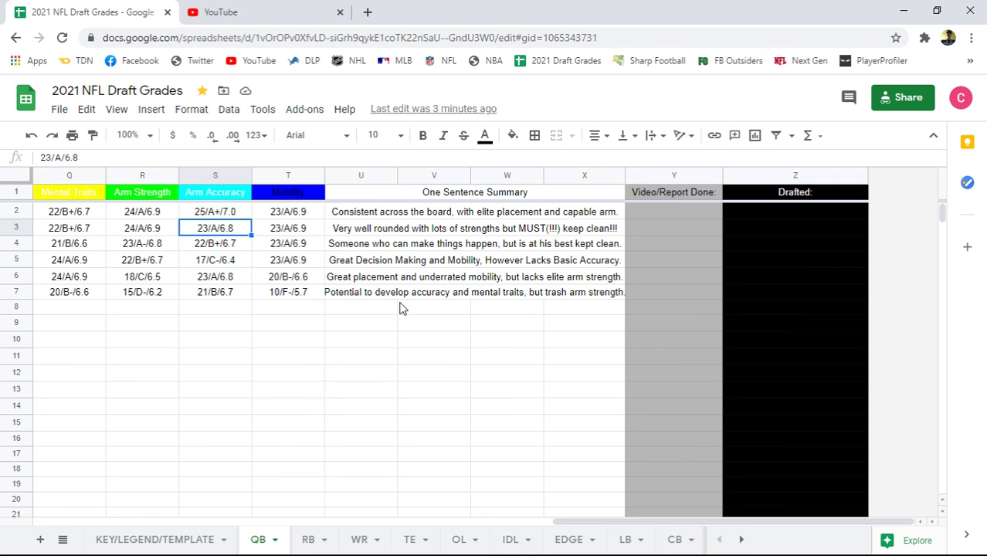
{"action": "key", "text": "Down"}
{"action": "key", "text": "Down"}
{"action": "key", "text": "Down"}
{"action": "key", "text": "Down"}
{"action": "key", "text": "Right"}
{"action": "key", "text": "Down"}
{"action": "key", "text": "Right"}
{"action": "key", "text": "Right"}
{"action": "key", "text": "Right"}
{"action": "key", "text": "Right"}
{"action": "key", "text": "Right"}
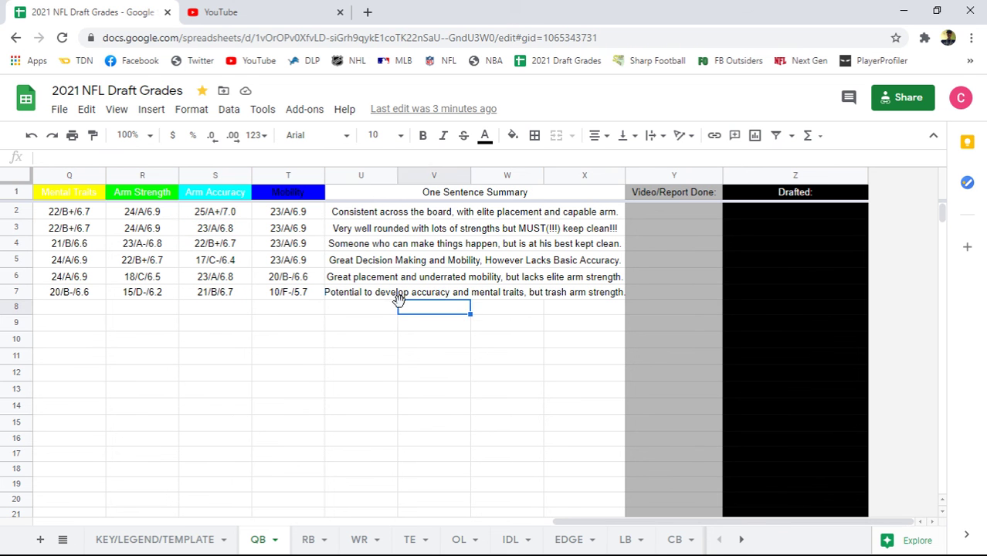
{"action": "key", "text": "Up"}
{"action": "key", "text": "Up"}
{"action": "key", "text": "Up"}
{"action": "key", "text": "Up"}
{"action": "key", "text": "Up"}
{"action": "key", "text": "Up"}
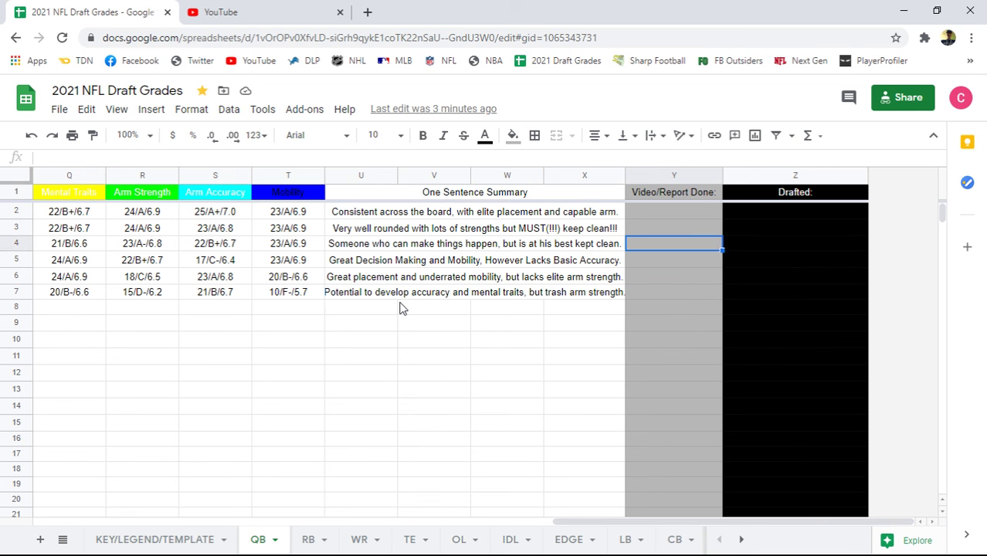
{"action": "key", "text": "Down"}
{"action": "key", "text": "Down"}
{"action": "key", "text": "Down"}
{"action": "key", "text": "Down"}
{"action": "key", "text": "Down"}
{"action": "key", "text": "Down"}
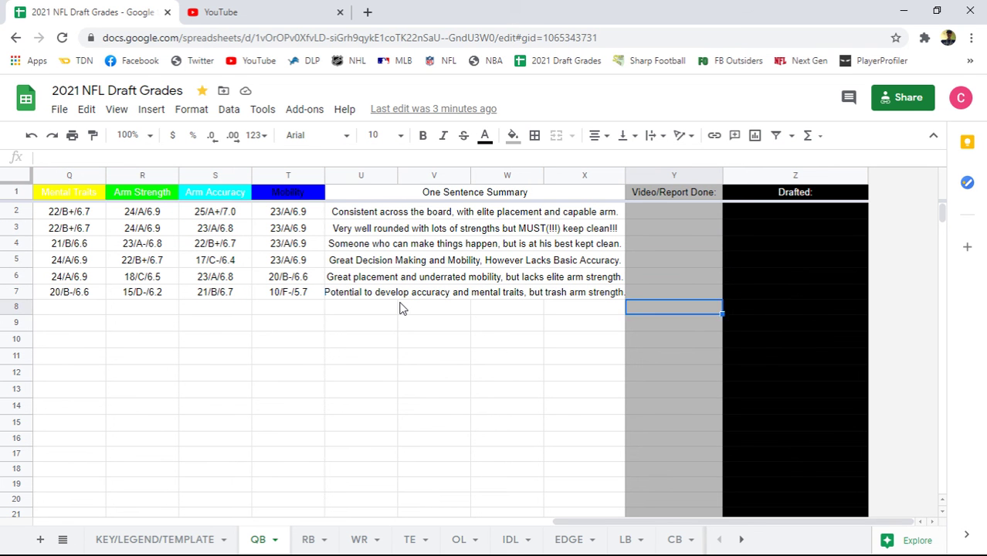
{"action": "key", "text": "Left"}
{"action": "key", "text": "Left"}
{"action": "key", "text": "Left"}
{"action": "key", "text": "Left"}
{"action": "key", "text": "Left"}
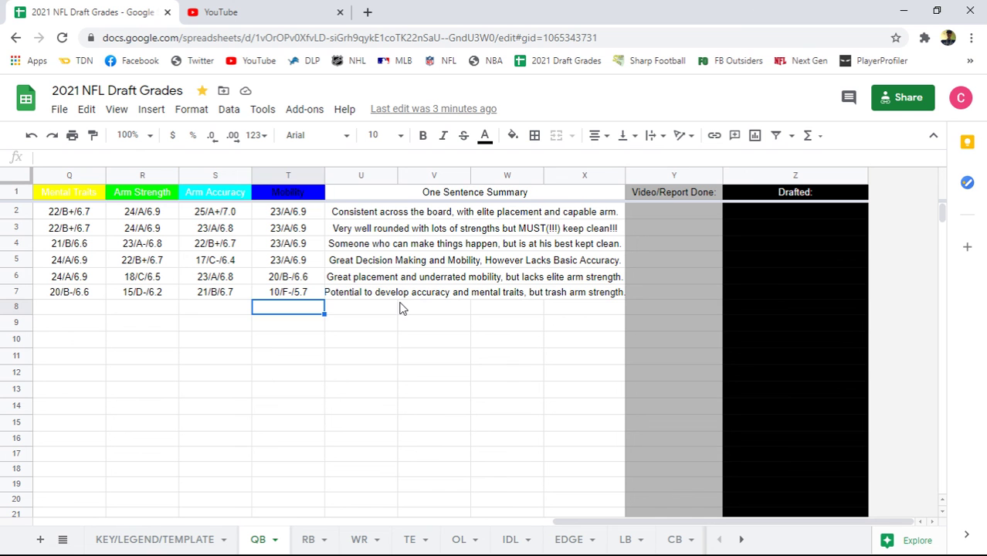
{"action": "key", "text": "Right"}
{"action": "key", "text": "Right"}
{"action": "key", "text": "Right"}
{"action": "key", "text": "Right"}
{"action": "key", "text": "Right"}
{"action": "key", "text": "Right"}
{"action": "key", "text": "Up"}
{"action": "key", "text": "Up"}
{"action": "key", "text": "Left"}
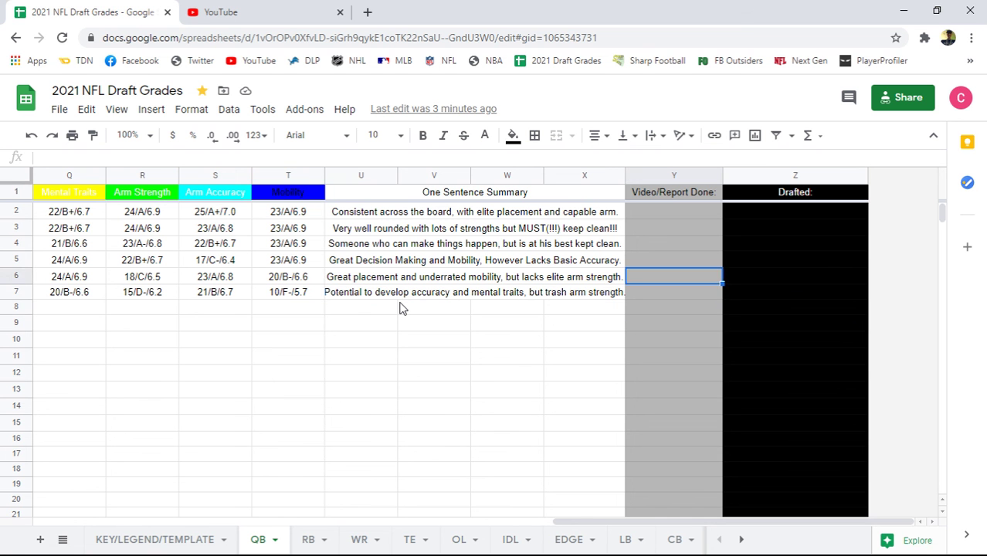
{"action": "key", "text": "Up"}
{"action": "key", "text": "Up"}
{"action": "key", "text": "Up"}
{"action": "key", "text": "Up"}
{"action": "key", "text": "Down"}
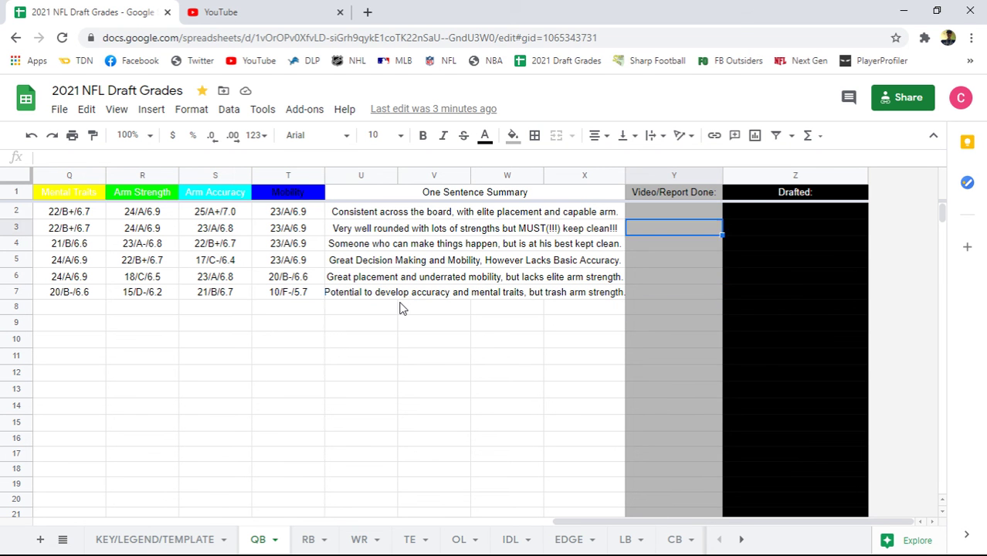
{"action": "key", "text": "Down"}
{"action": "key", "text": "Down"}
{"action": "key", "text": "Down"}
{"action": "key", "text": "Down"}
{"action": "key", "text": "Down"}
Step: Return to Trevor Lawrence's name in cell A2 and minimize the browser window to show the desktop
{"action": "key", "text": "Left"}
{"action": "key", "text": "Left"}
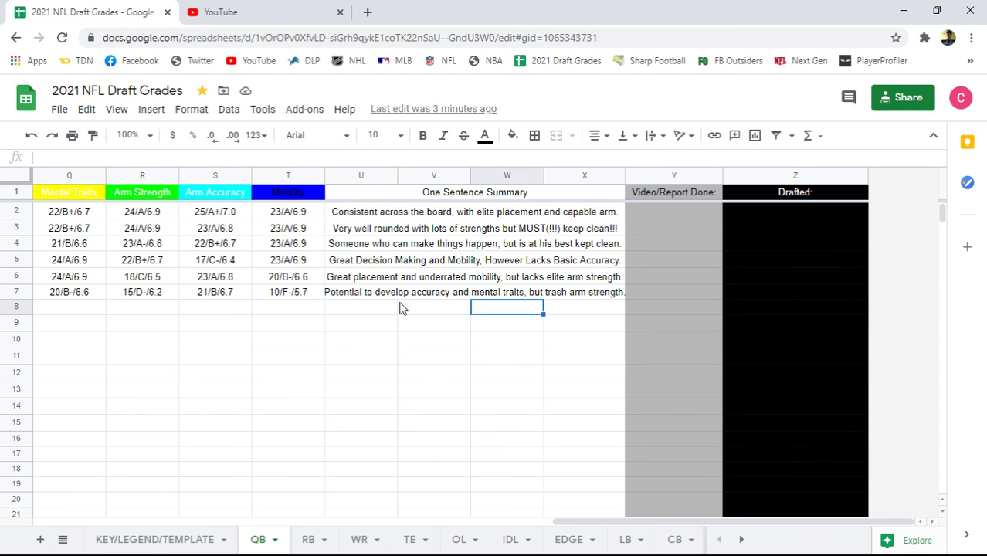
{"action": "key", "text": "Left"}
{"action": "key", "text": "Left"}
{"action": "key", "text": "Left"}
{"action": "key", "text": "Left"}
{"action": "key", "text": "Left"}
{"action": "key", "text": "Left"}
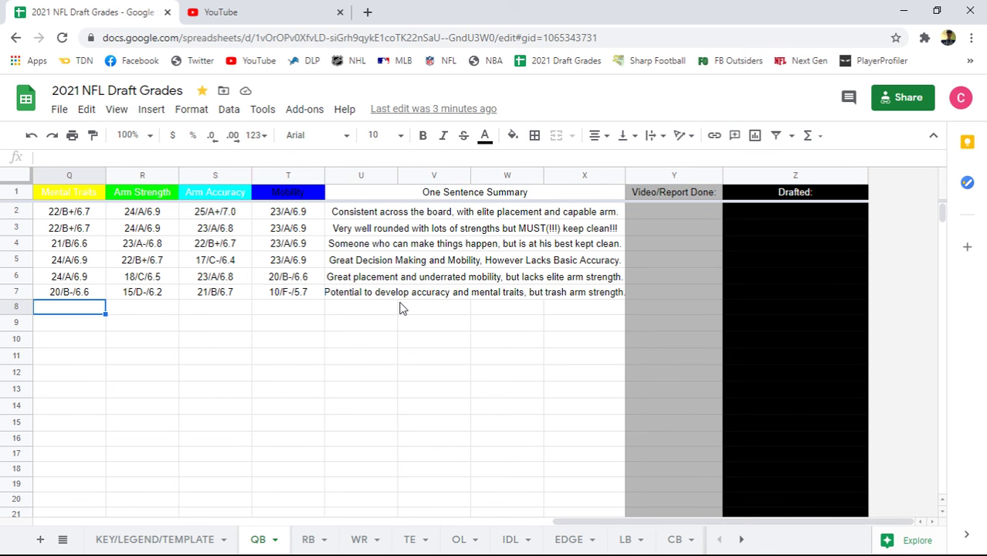
{"action": "key", "text": "Left"}
{"action": "key", "text": "Left"}
{"action": "key", "text": "Left"}
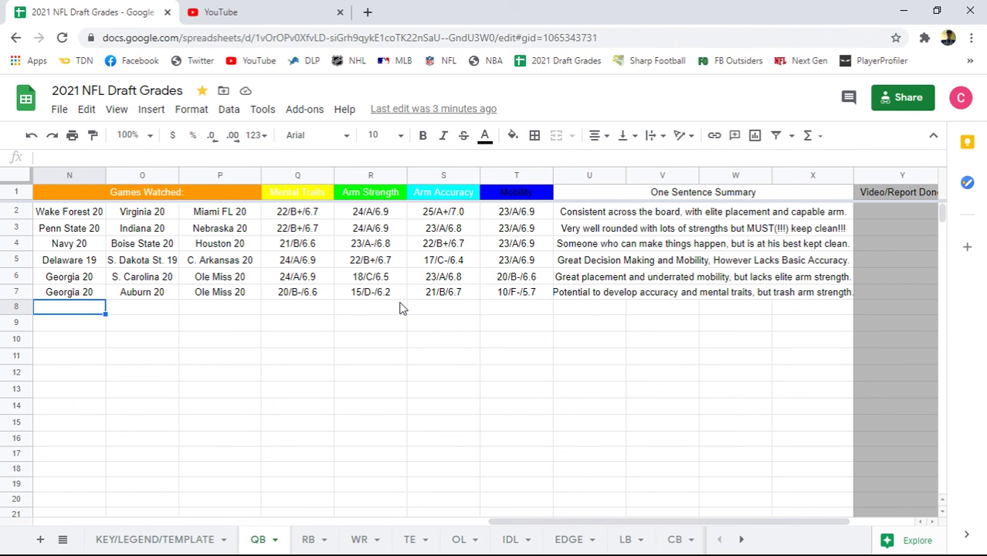
{"action": "key", "text": "Left"}
{"action": "key", "text": "Left"}
{"action": "key", "text": "Left"}
{"action": "key", "text": "Left"}
{"action": "key", "text": "Left"}
{"action": "key", "text": "Left"}
{"action": "key", "text": "Left"}
{"action": "key", "text": "Left"}
{"action": "key", "text": "Left"}
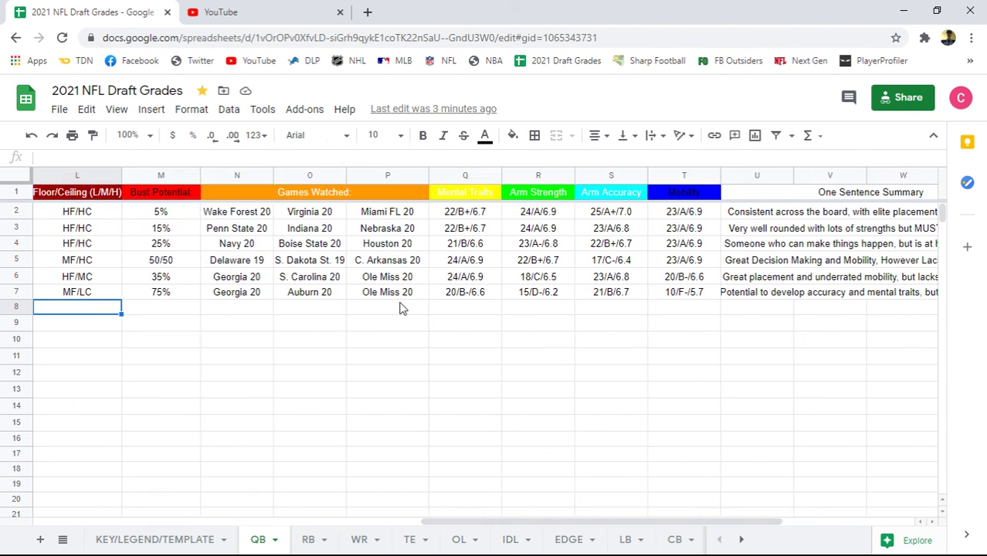
{"action": "key", "text": "Left"}
{"action": "key", "text": "Left"}
{"action": "key", "text": "Left"}
{"action": "key", "text": "Left"}
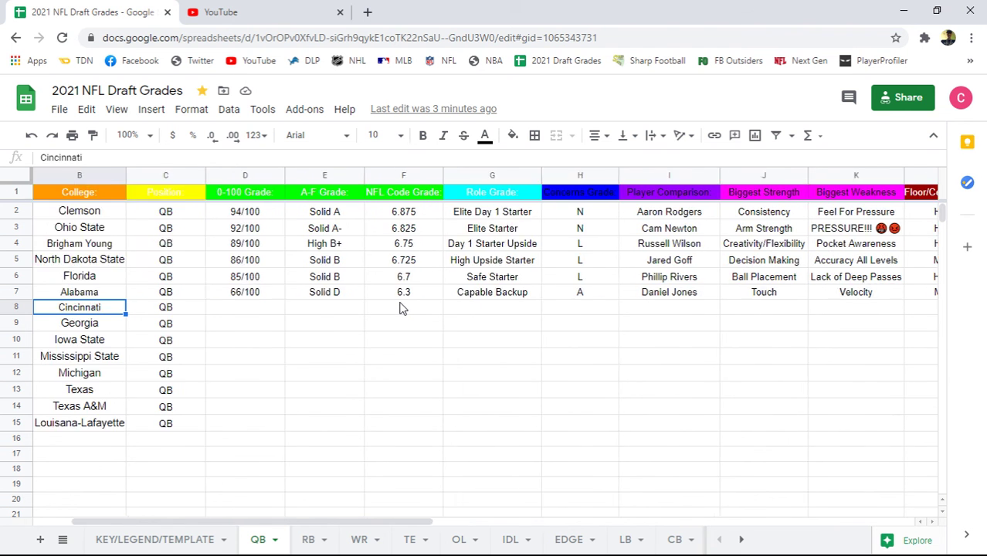
{"action": "key", "text": "Up"}
{"action": "key", "text": "Up"}
{"action": "key", "text": "Up"}
{"action": "key", "text": "Up"}
{"action": "key", "text": "Up"}
{"action": "key", "text": "Up"}
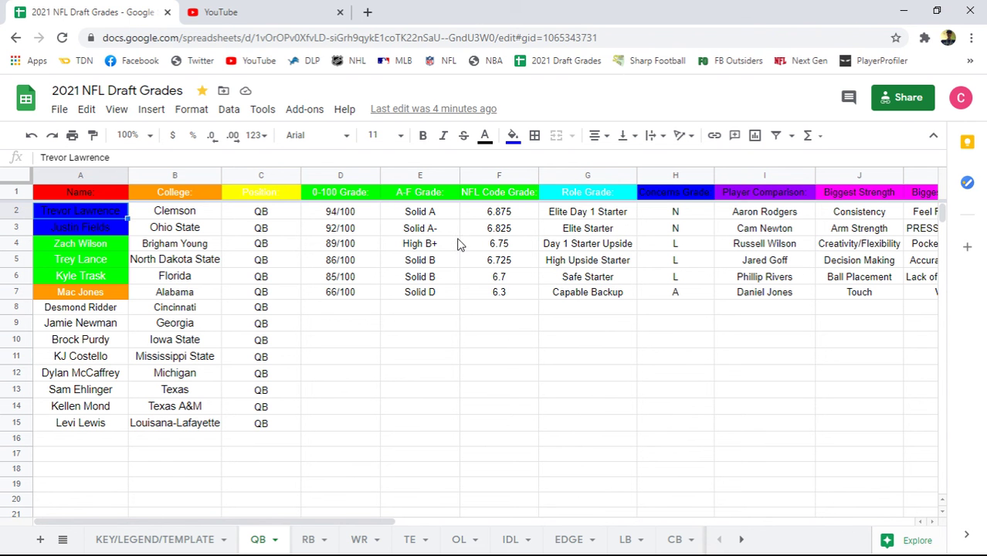
{"action": "left_click", "coordinate": [898, 15]}
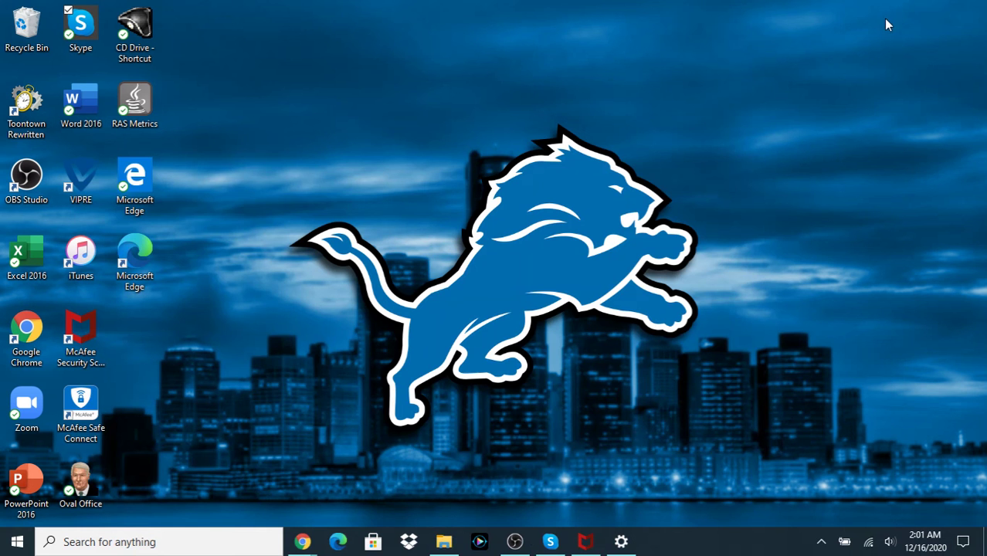
Step: Switch to OBS Studio to bring up its recording controls
{"action": "left_click", "coordinate": [515, 544]}
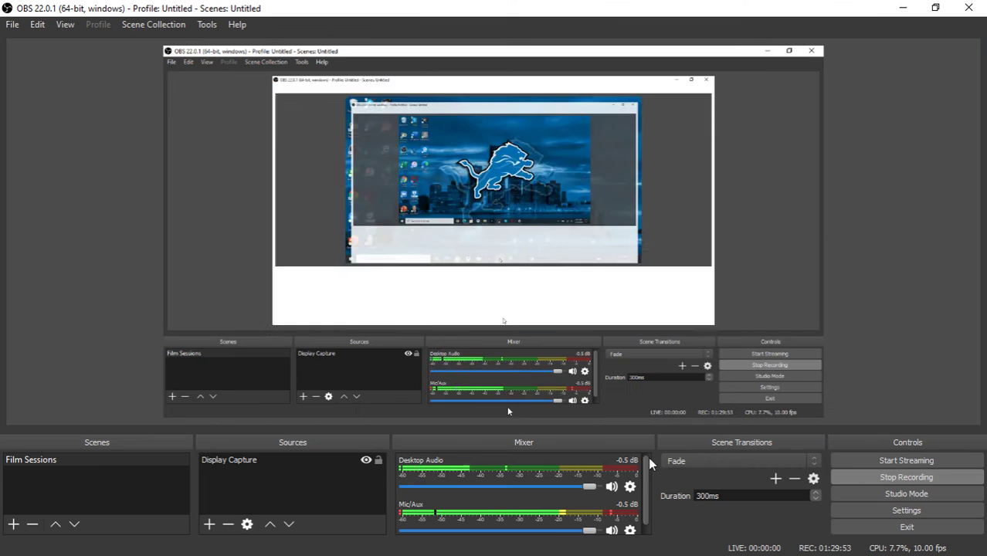